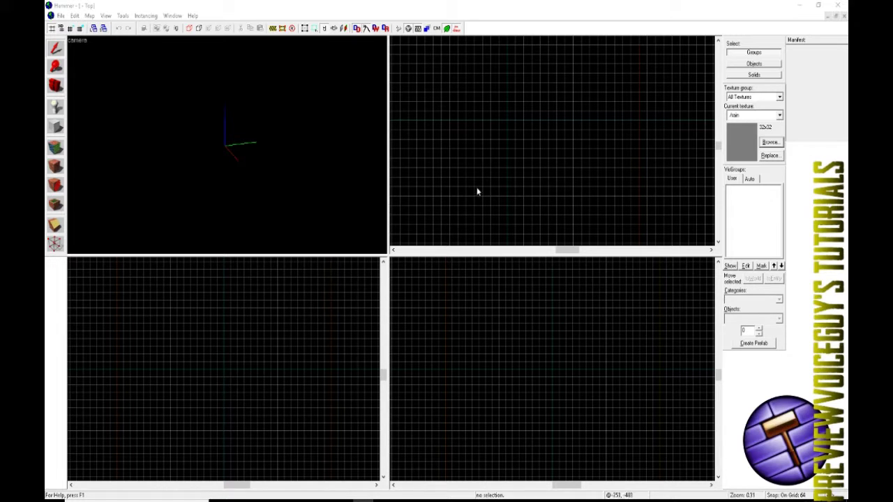
Activate the Block tool and examine the grid extents in the top and front views
scroll(518, 171, down, 2)
scroll(514, 135, down, 2)
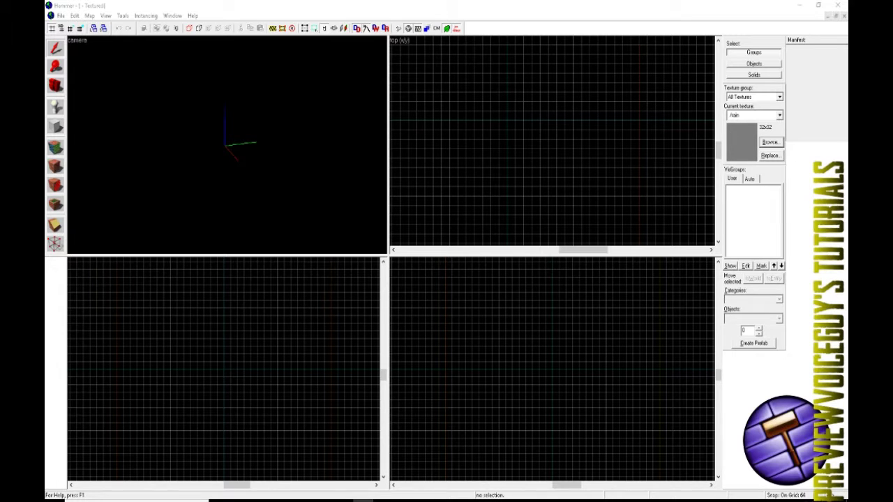
click(57, 126)
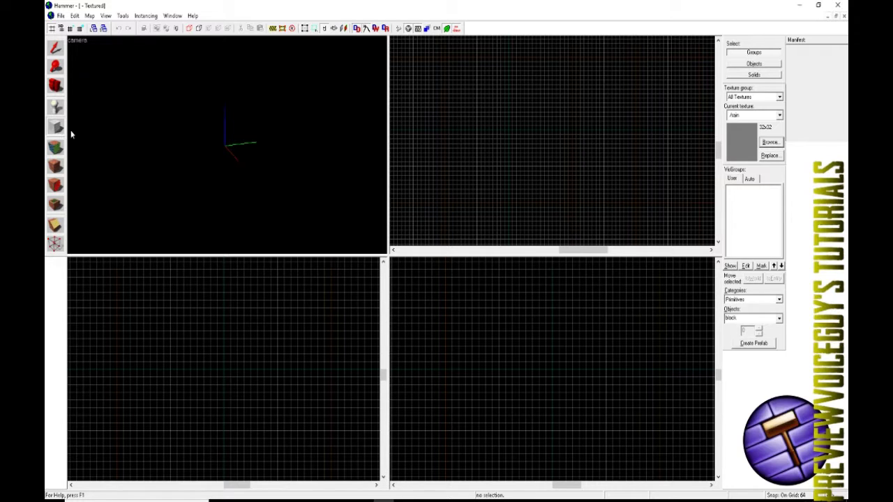
scroll(494, 141, down, 4)
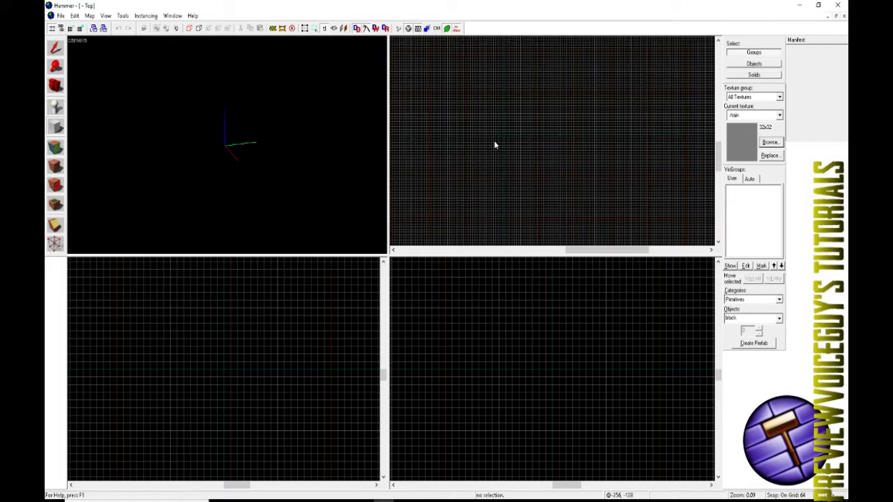
scroll(481, 133, up, 4)
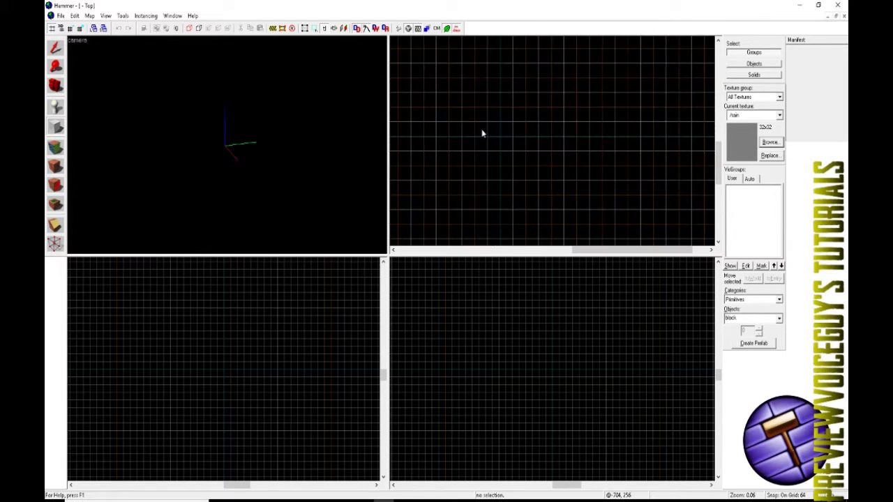
scroll(481, 133, down, 3)
scroll(482, 134, up, 1)
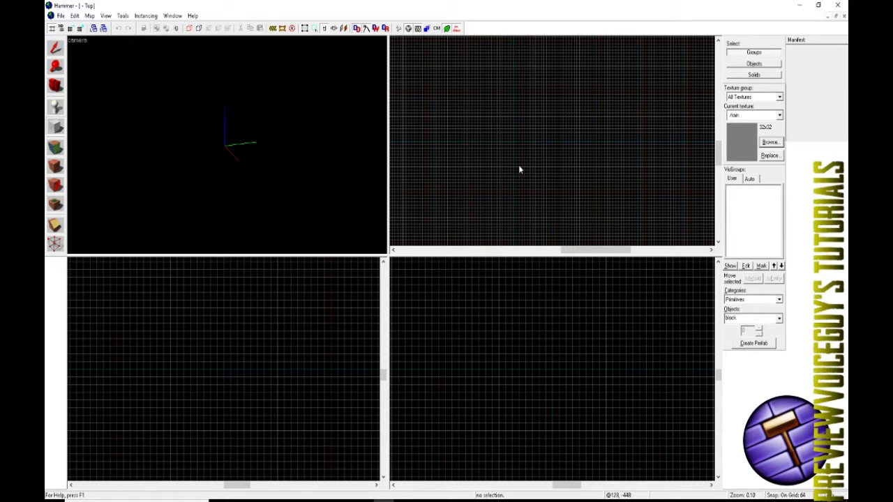
scroll(528, 393, down, 15)
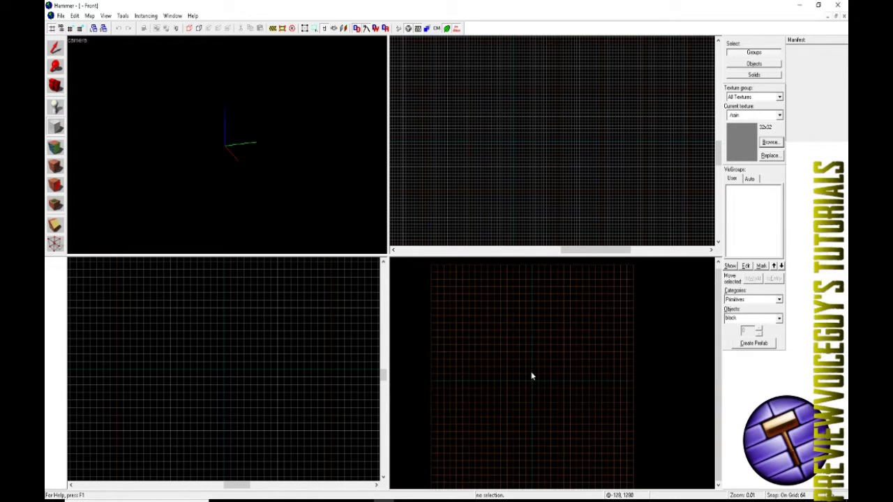
scroll(532, 389, up, 8)
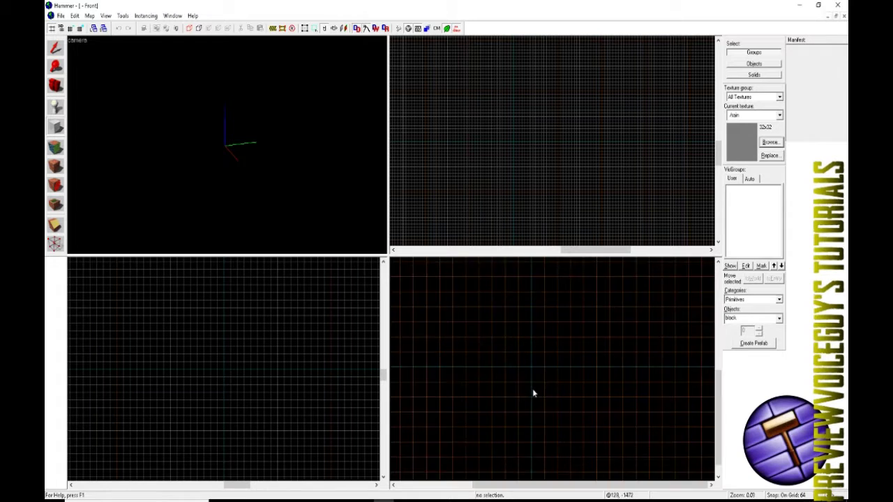
scroll(530, 357, up, 5)
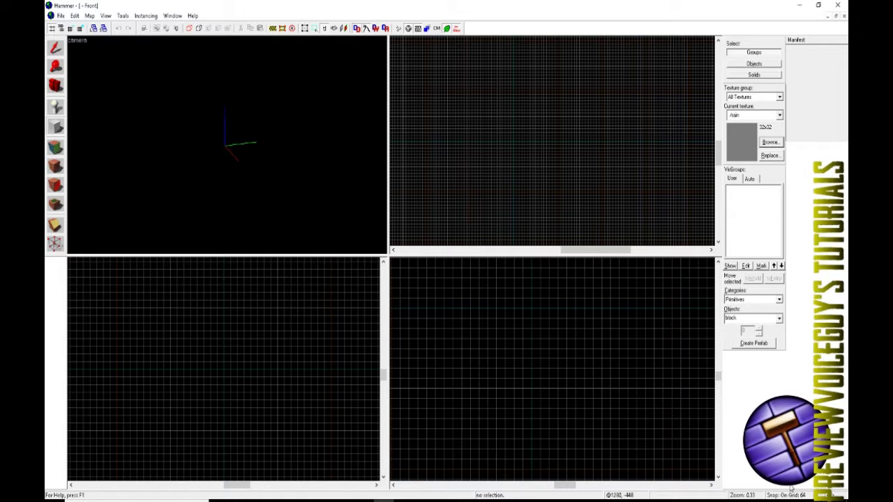
Cycle the snap grid through finer and coarser sizes, ending at 32 units
key(bracketleft)
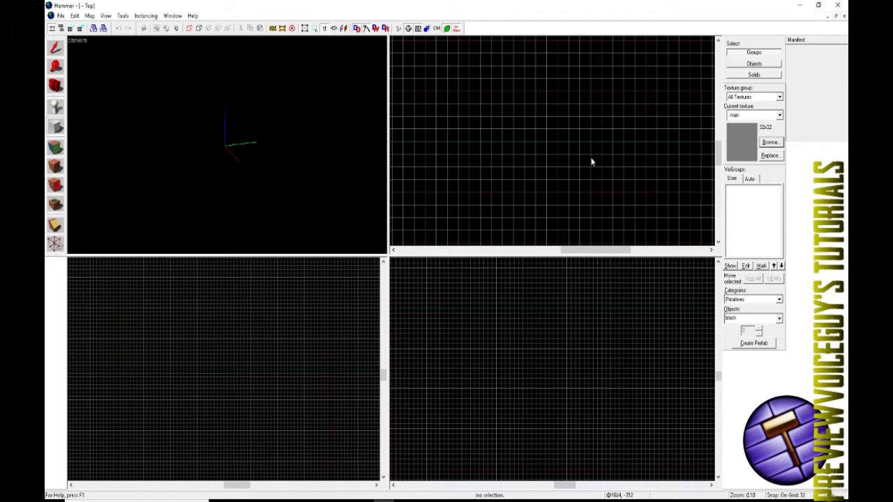
scroll(589, 160, up, 2)
scroll(590, 160, down, 1)
key(bracketleft)
key(bracketleft)
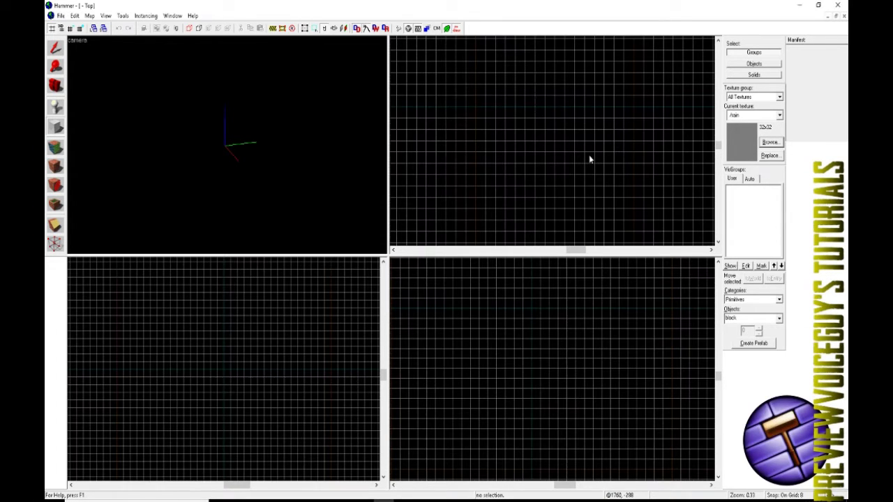
key(bracketright)
key(bracketright)
key(bracketright)
key(bracketright)
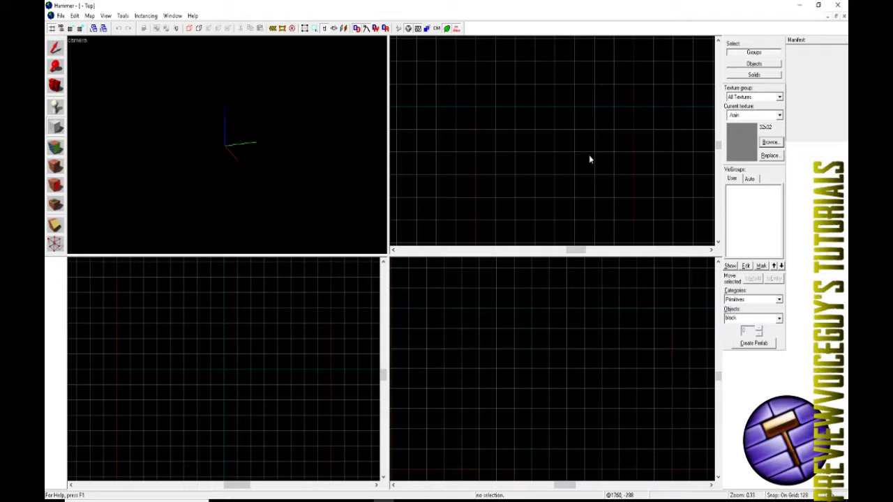
key(bracketright)
key(bracketright)
key(bracketleft)
key(bracketleft)
key(bracketleft)
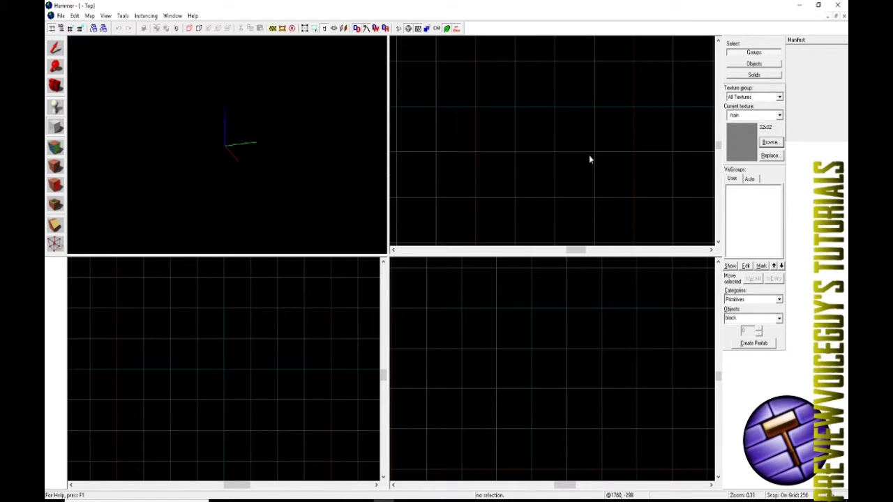
key(bracketleft)
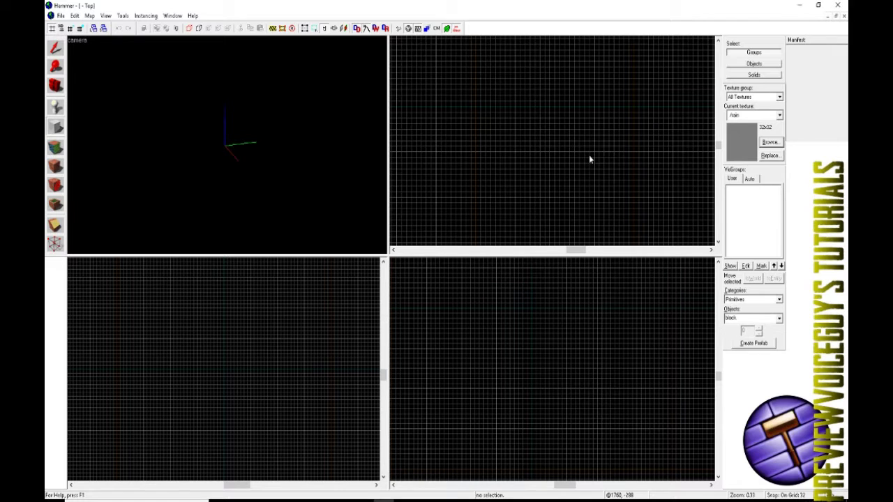
Examine the area around the map origin in the top, front and side views
scroll(589, 159, down, 8)
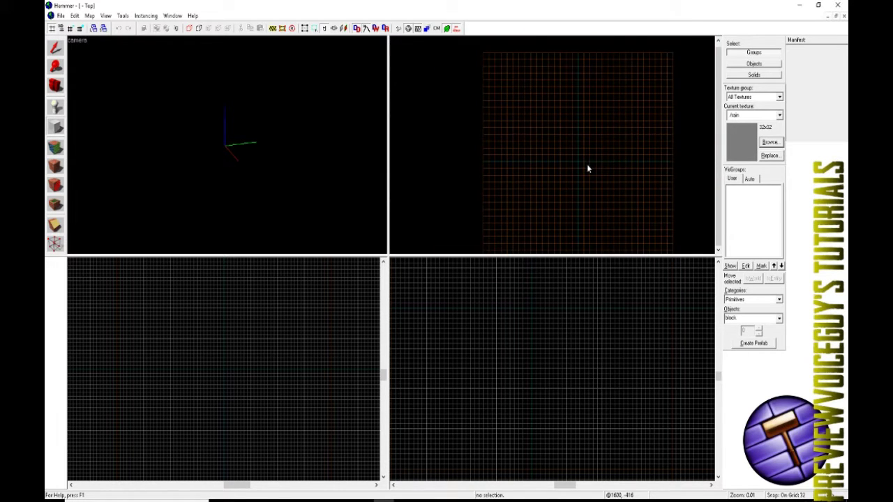
scroll(579, 171, up, 4)
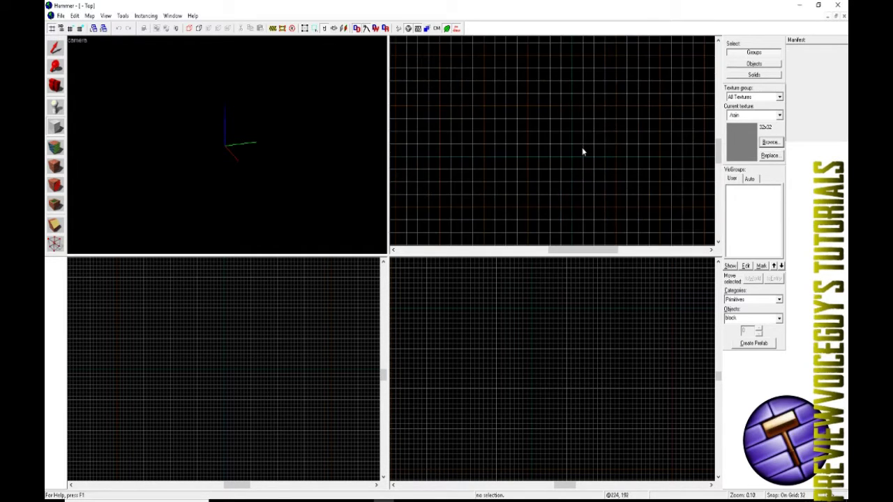
scroll(579, 157, up, 6)
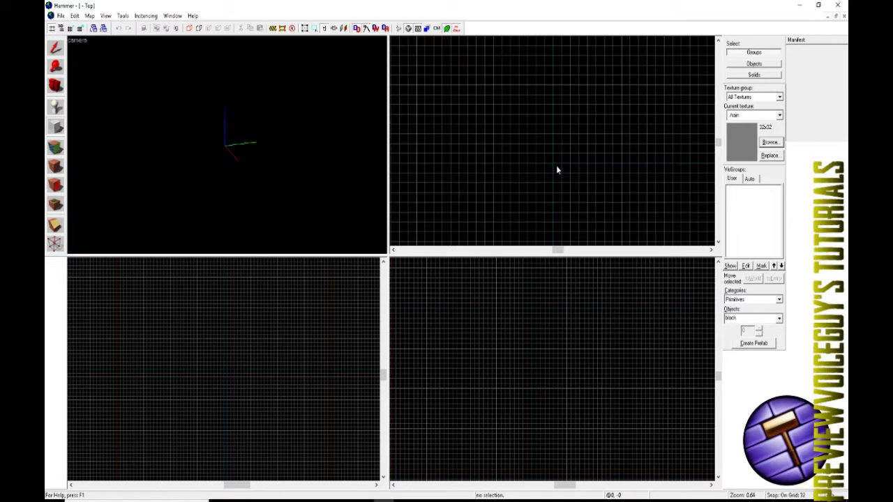
scroll(552, 167, up, 2)
scroll(578, 341, down, 6)
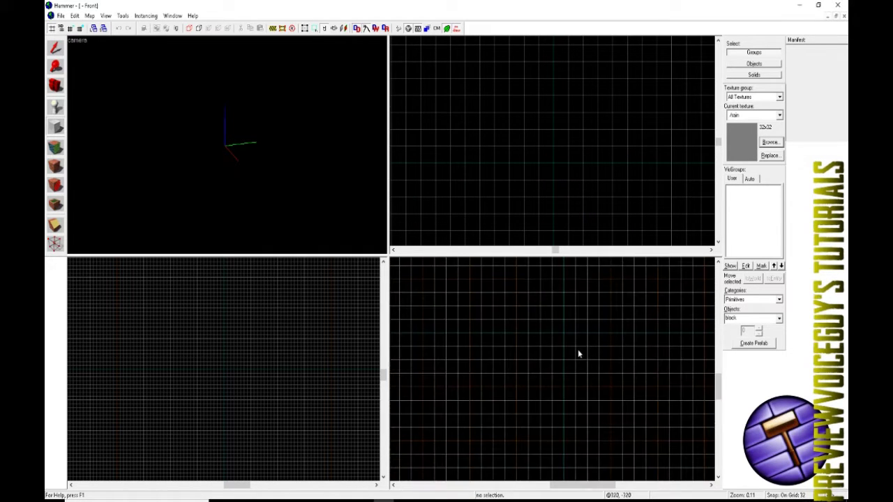
scroll(576, 352, up, 10)
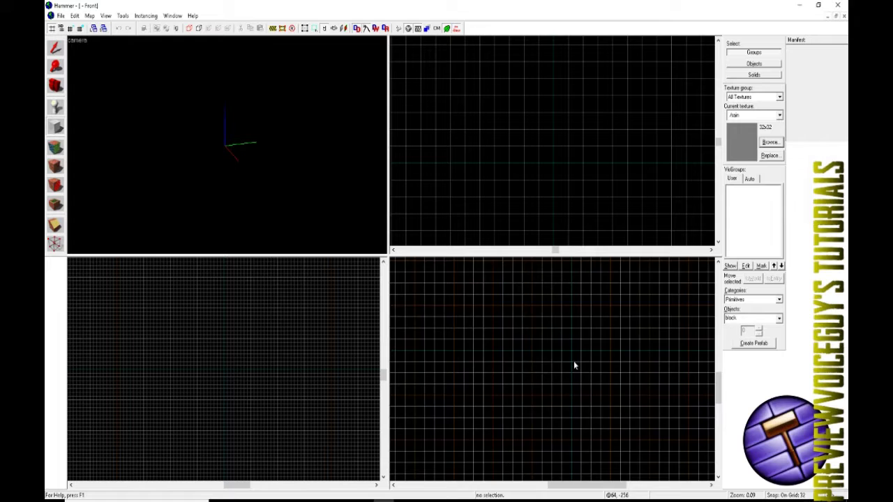
scroll(564, 353, up, 3)
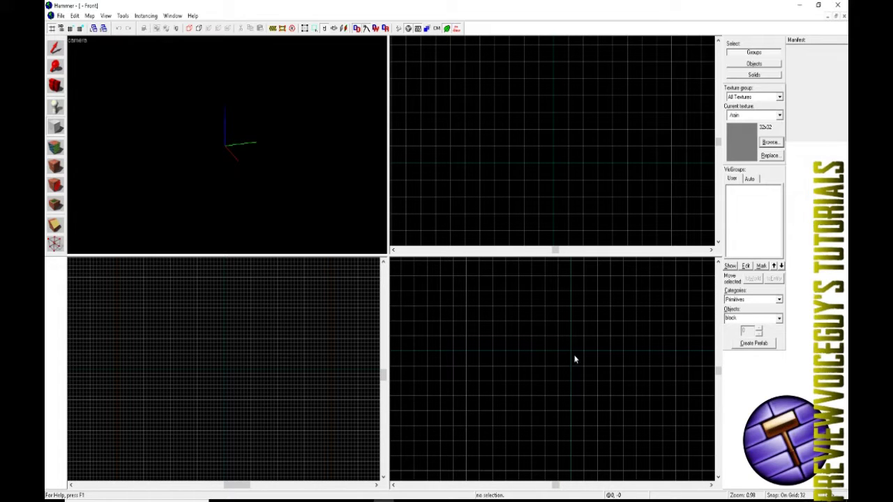
scroll(234, 356, down, 5)
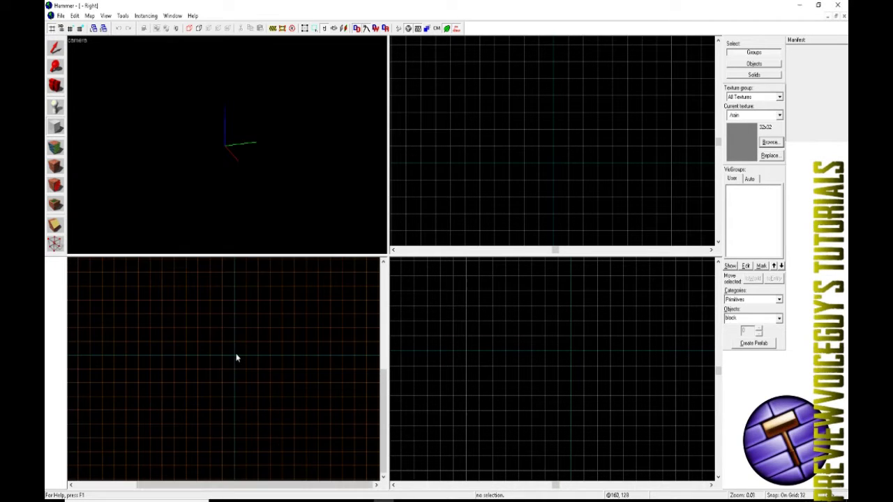
scroll(236, 358, up, 13)
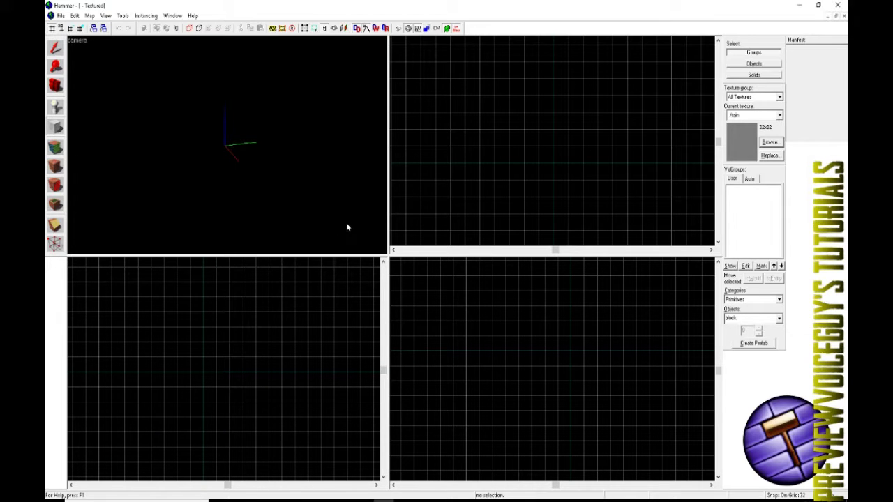
Filter the texture browser for "nodraw" and set tools/toolsnodraw as the current texture for the Block tool
click(57, 127)
click(769, 142)
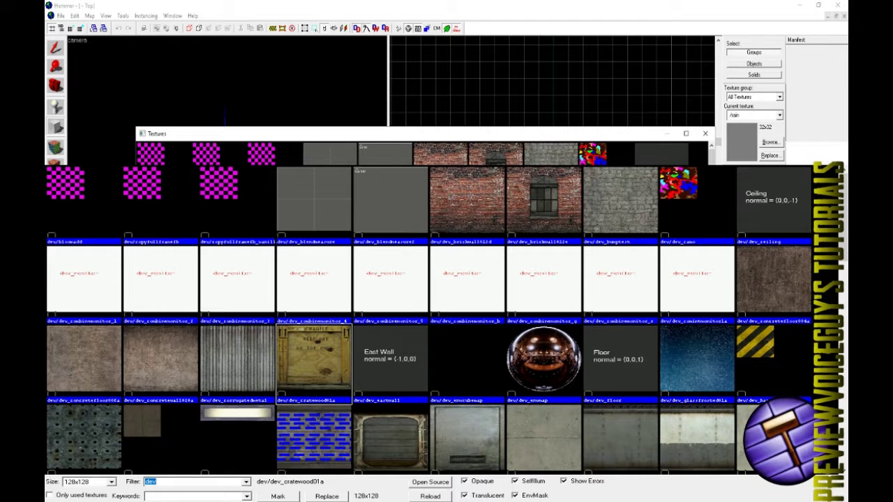
text(nodraw)
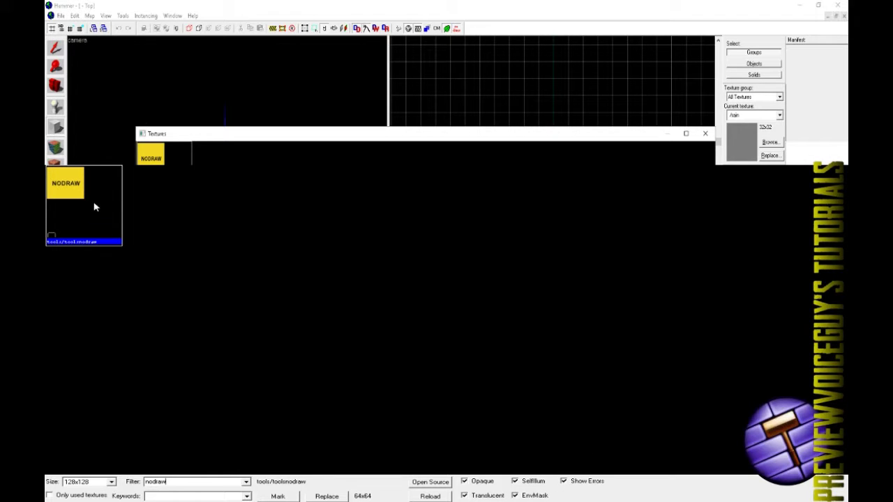
double_click(66, 210)
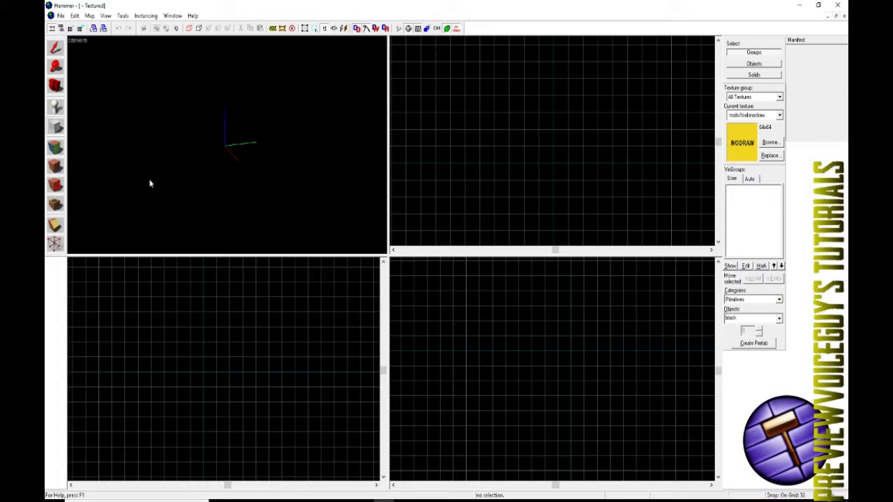
Create a flat block 512 by 512 units and 32 units high, centred on the origin in the top view
click(66, 127)
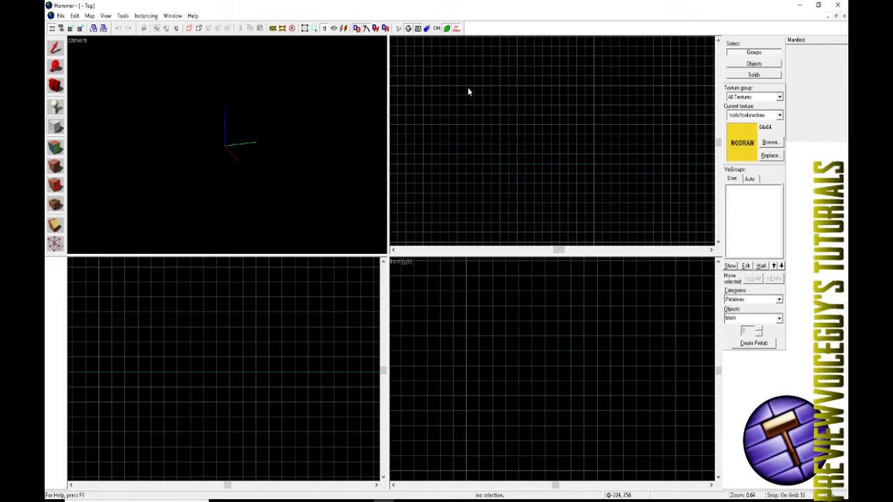
mouse_move(457, 86)
mouse_down()
mouse_move(514, 123)
mouse_move(586, 246)
mouse_move(586, 146)
mouse_move(594, 162)
mouse_up()
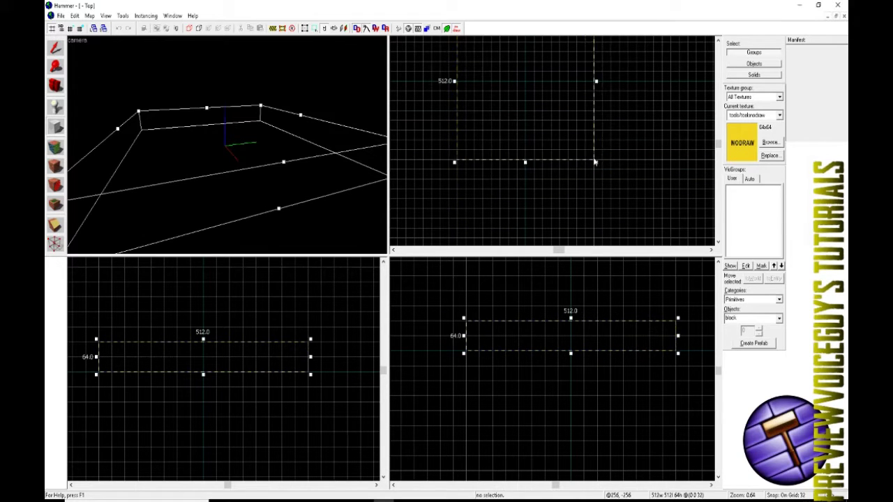
scroll(579, 150, down, 4)
scroll(562, 139, up, 3)
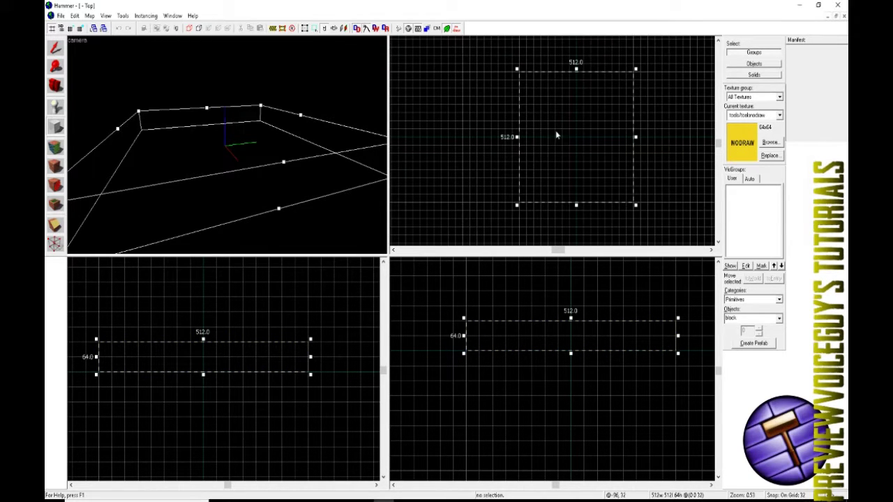
drag(575, 340, 571, 358)
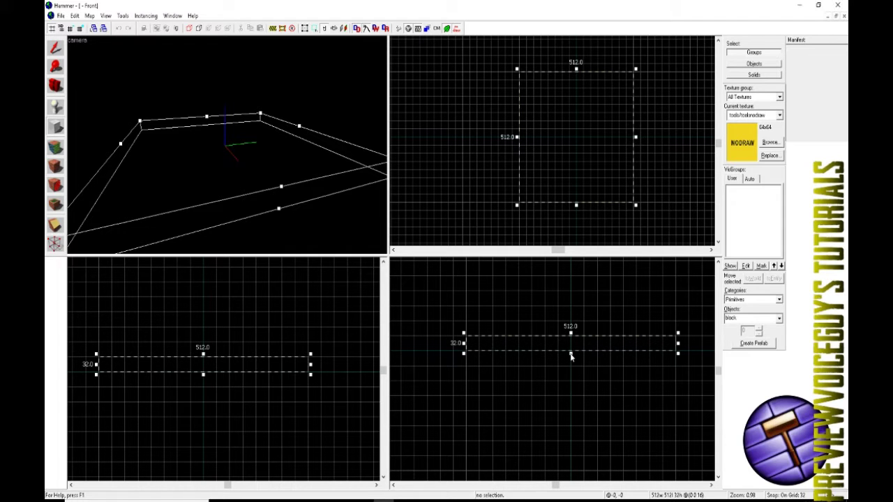
mouse_move(572, 355)
mouse_down()
mouse_move(558, 413)
mouse_move(555, 345)
mouse_move(554, 355)
mouse_up()
key(Return)
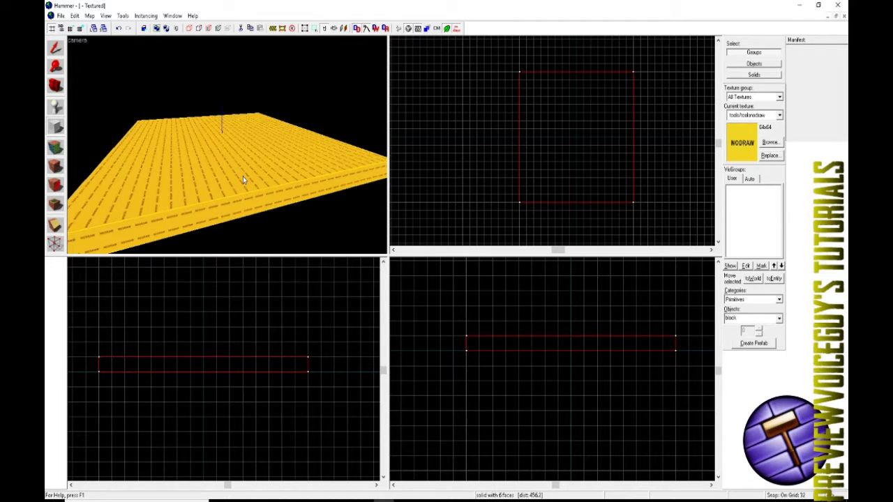
Inspect the new nodraw slab from several sides in the 3D camera view
scroll(243, 177, down, 2)
key(z)
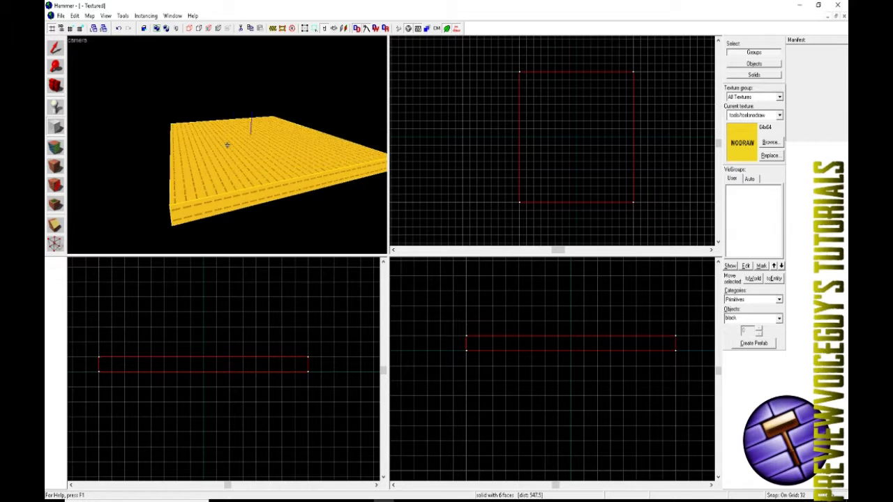
key(w)
key(a)
key(w)
key(a)
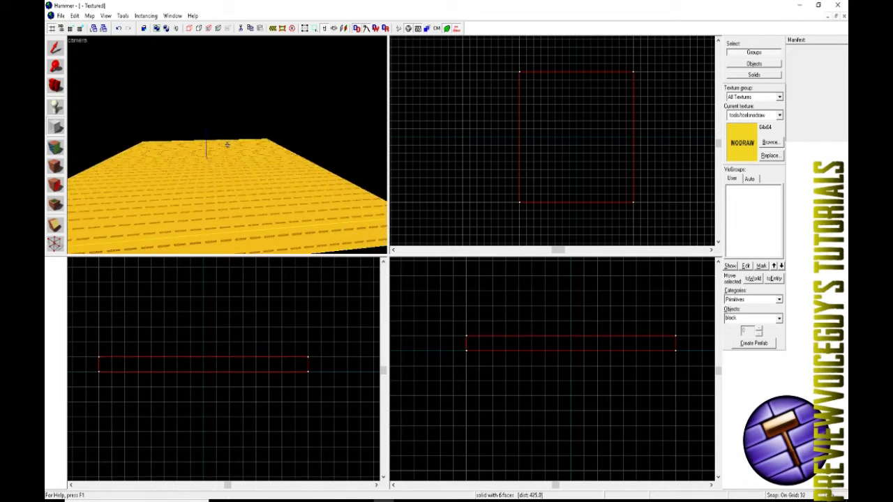
key(s)
key(w)
key(d)
key(s)
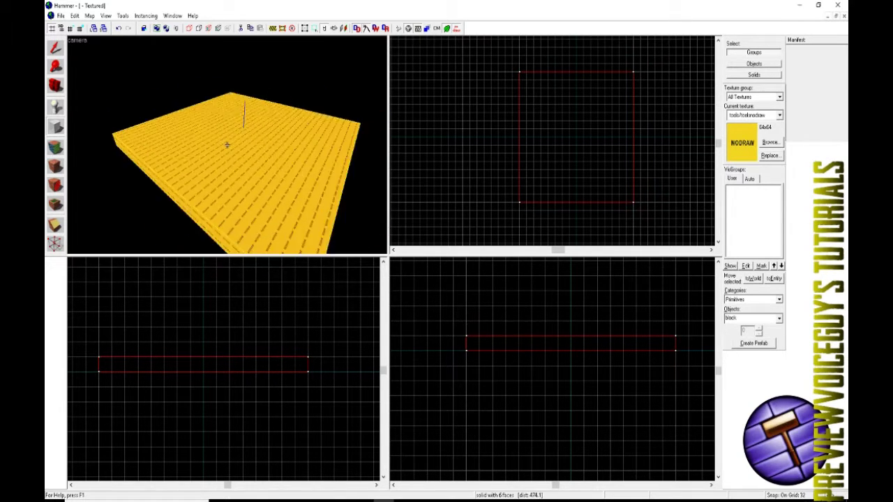
key(w)
key(d)
key(s)
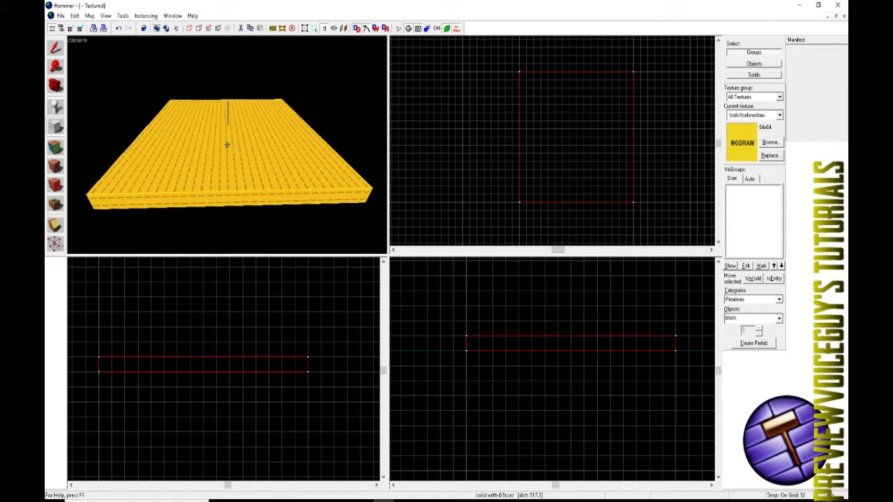
key(w)
key(z)
key(s)
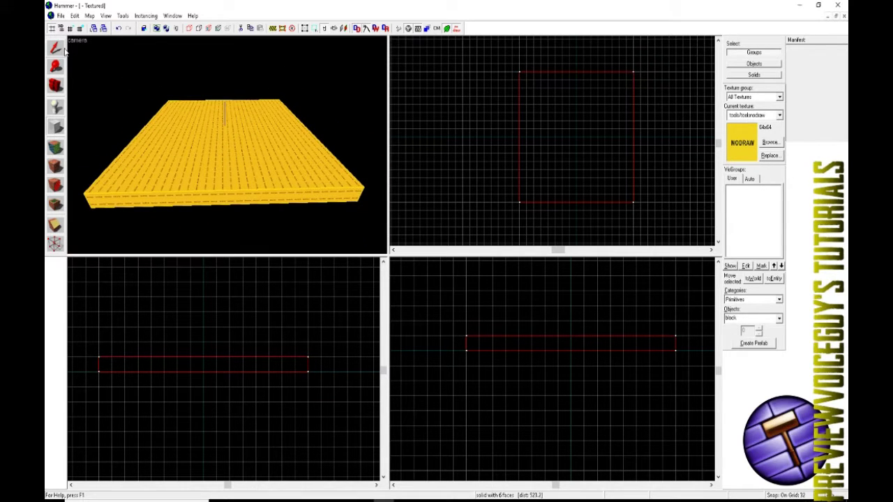
Outline a new block 32 by 512 units along the slab's left edge in the top view
click(59, 49)
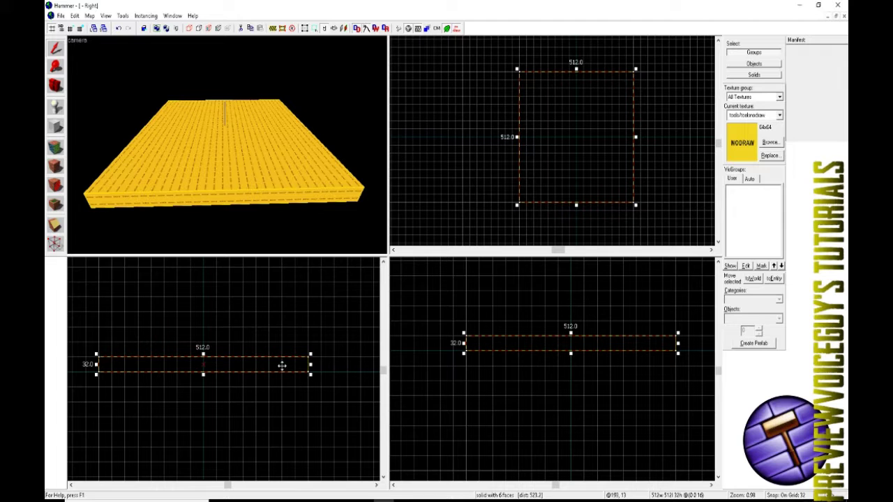
click(58, 129)
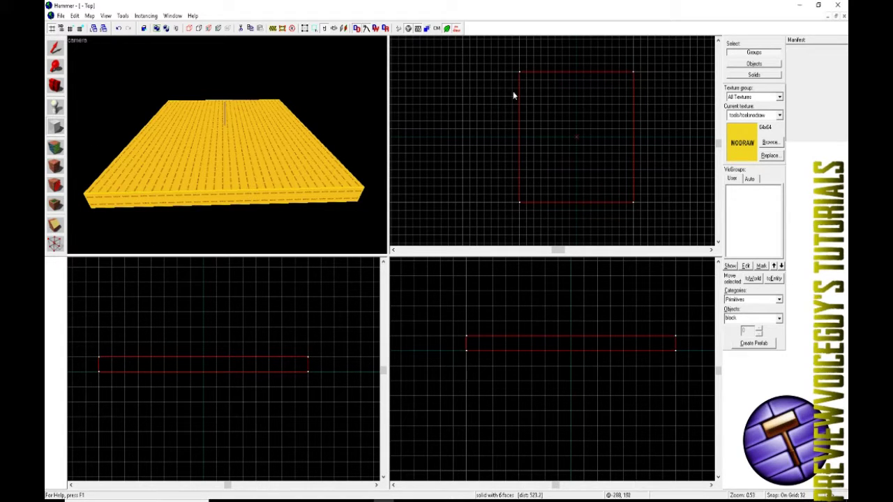
scroll(520, 74, up, 5)
mouse_move(519, 70)
mouse_down()
mouse_move(565, 387)
mouse_move(536, 155)
mouse_move(534, 164)
mouse_up()
scroll(551, 198, down, 5)
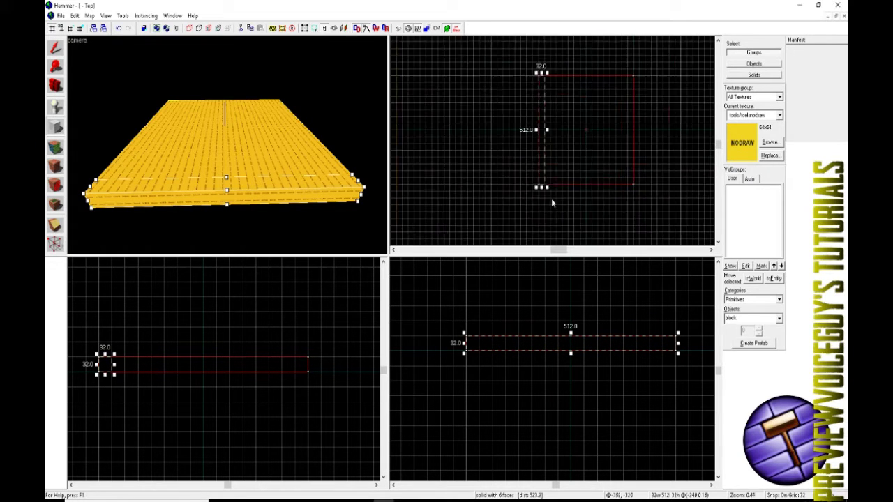
scroll(538, 131, up, 4)
scroll(551, 95, down, 1)
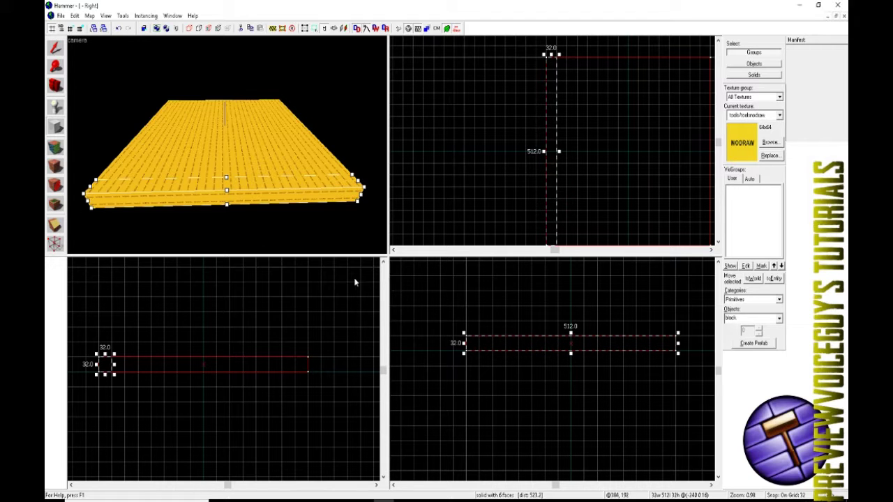
Move the block outline up 32 units in the front view so it rests on top of the slab
drag(472, 346, 472, 335)
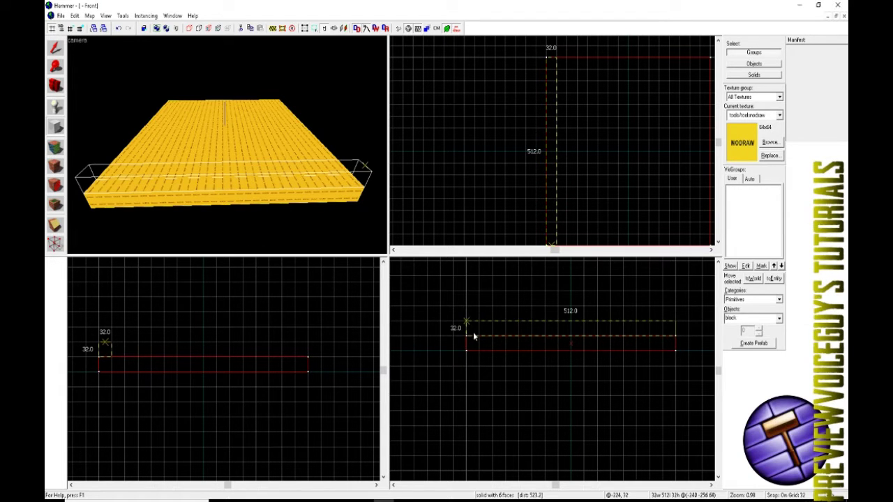
scroll(481, 349, down, 6)
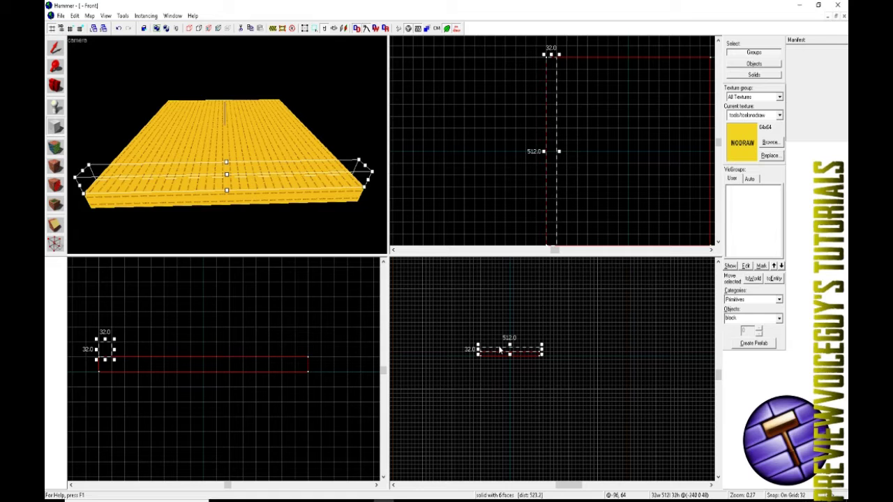
scroll(499, 350, up, 6)
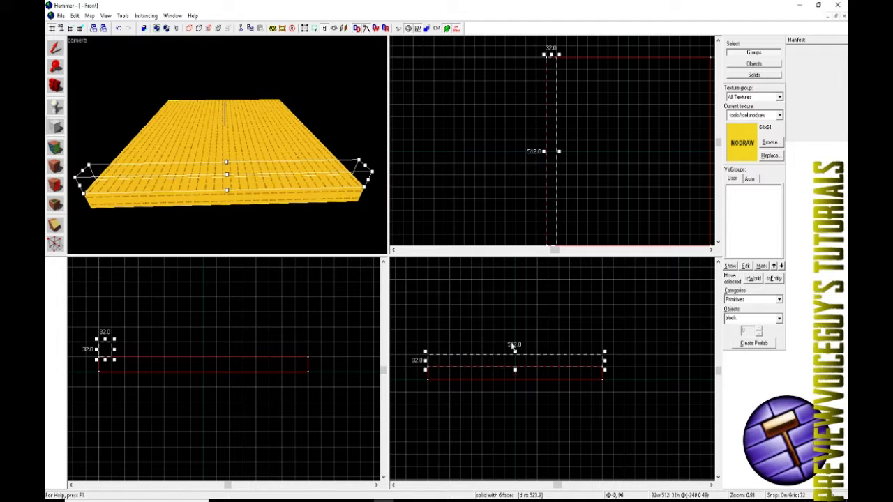
Inspect the block outline's position on the slab in the 3D camera and front views
key(z)
key(w)
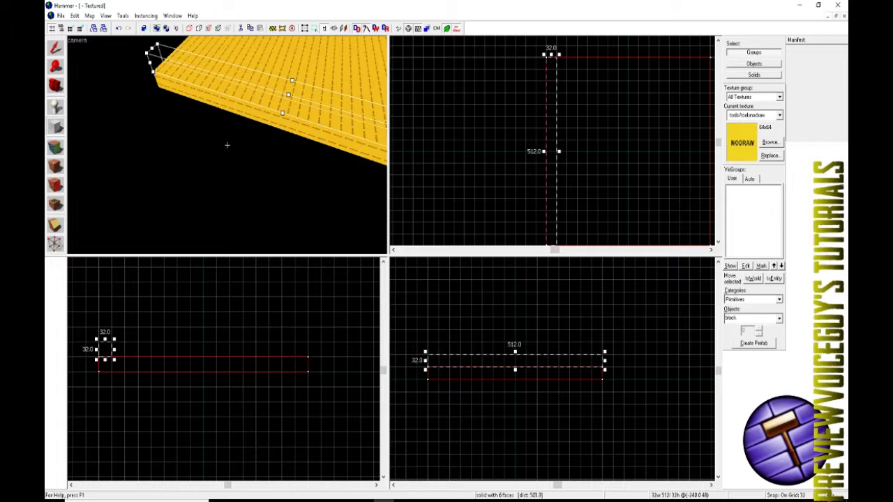
key(w)
key(a)
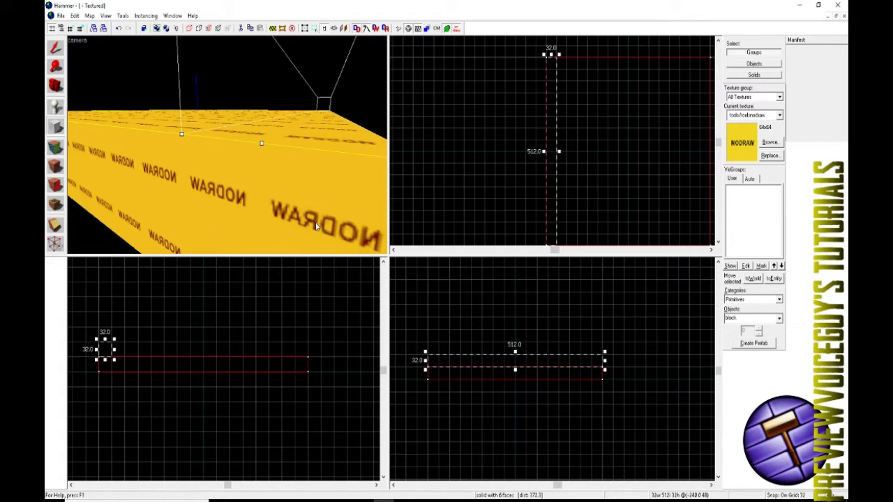
scroll(516, 375, up, 2)
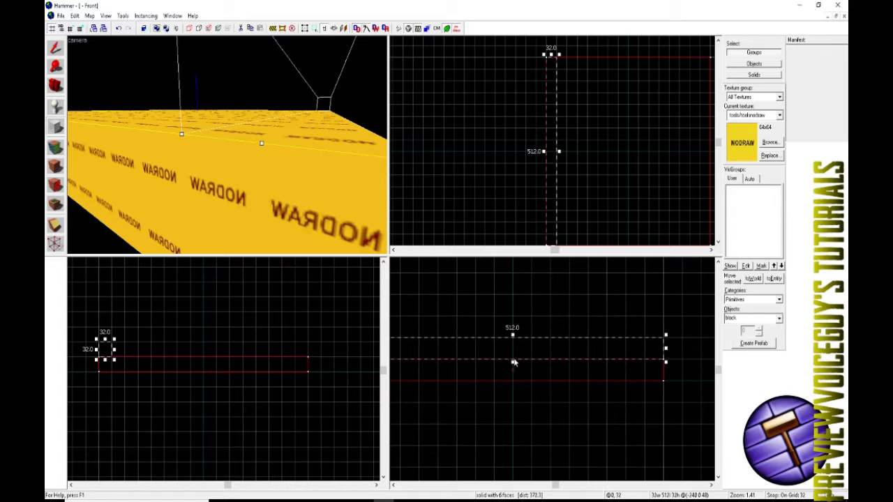
scroll(525, 343, down, 5)
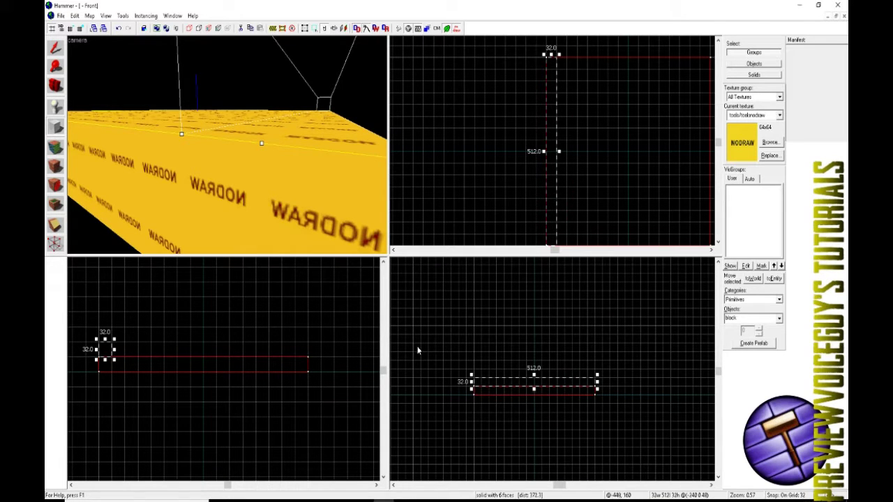
key(z)
key(s)
key(w)
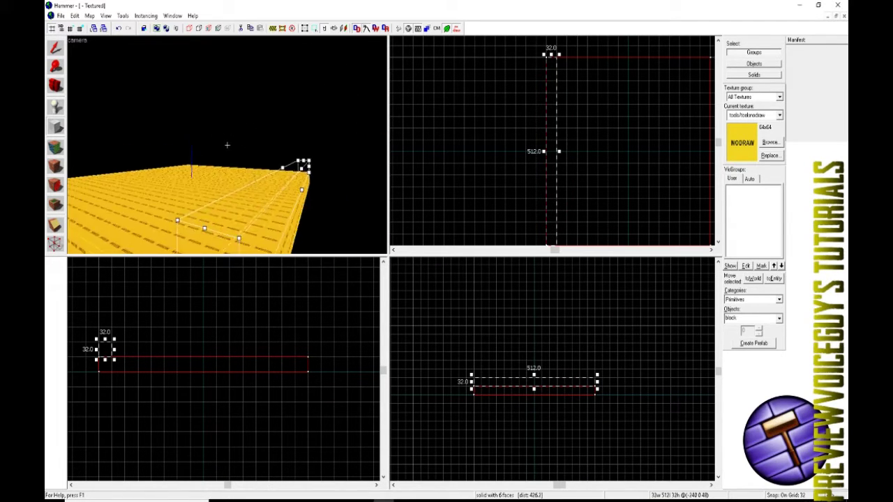
key(z)
Raise the block outline's height to 128 units and create it as a nodraw wall
scroll(542, 356, up, 5)
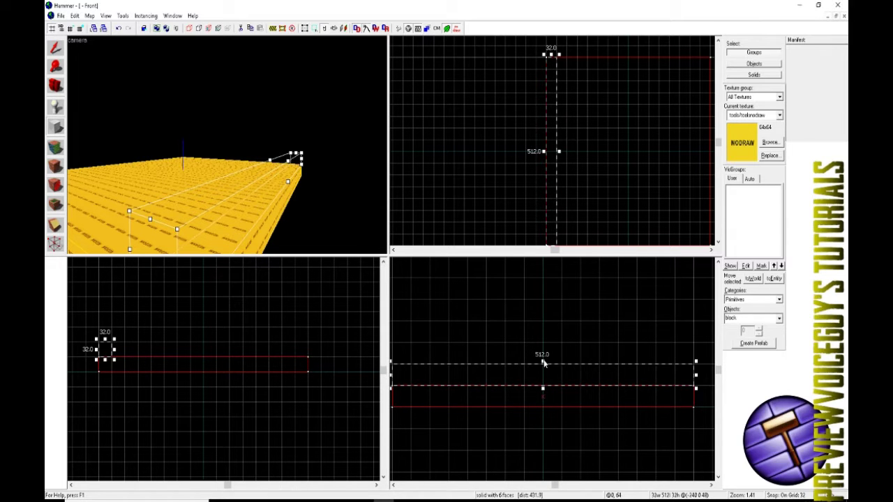
drag(544, 362, 542, 298)
scroll(567, 361, down, 5)
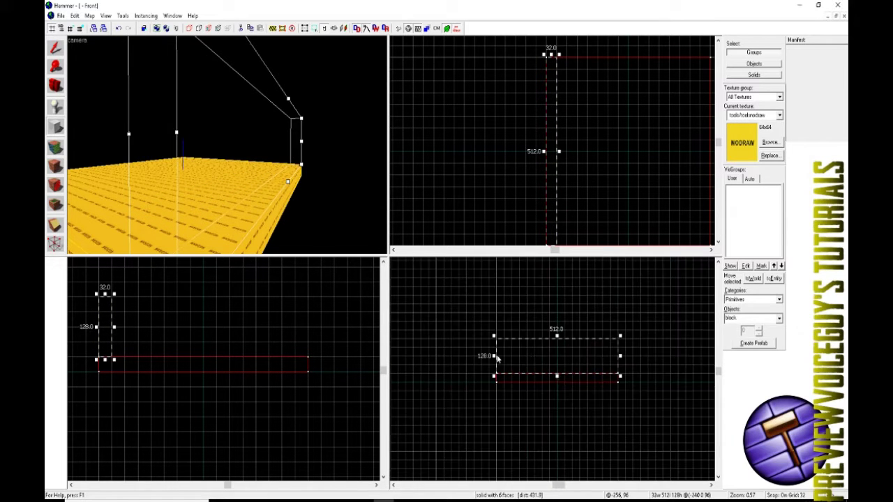
scroll(496, 356, up, 3)
key(Return)
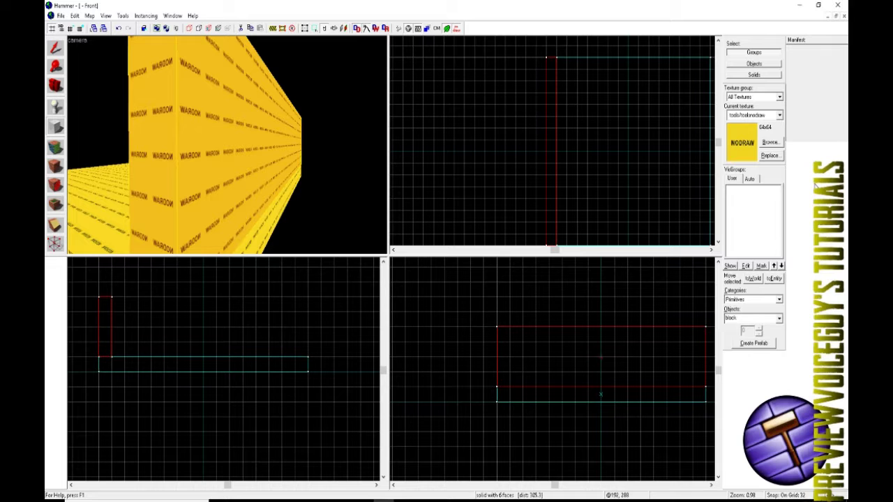
Filter the texture browser for "dev" and set dev/dev_measurewall01a as the current texture
click(770, 142)
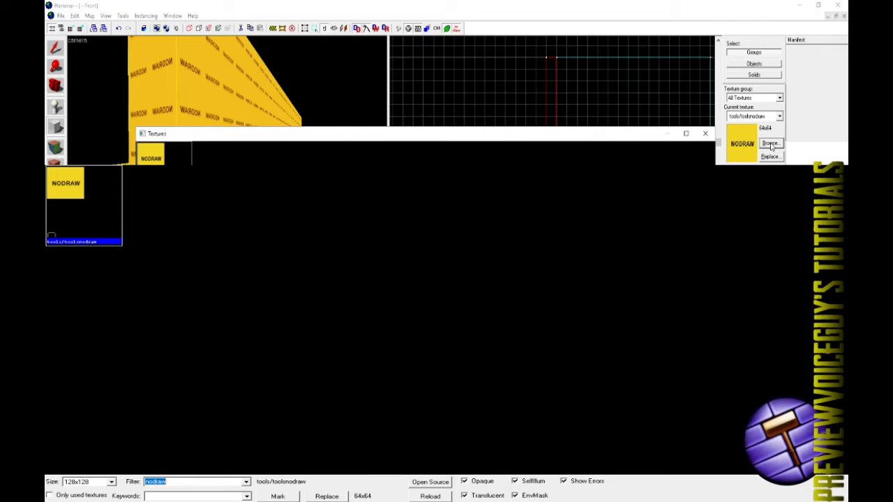
text(dev)
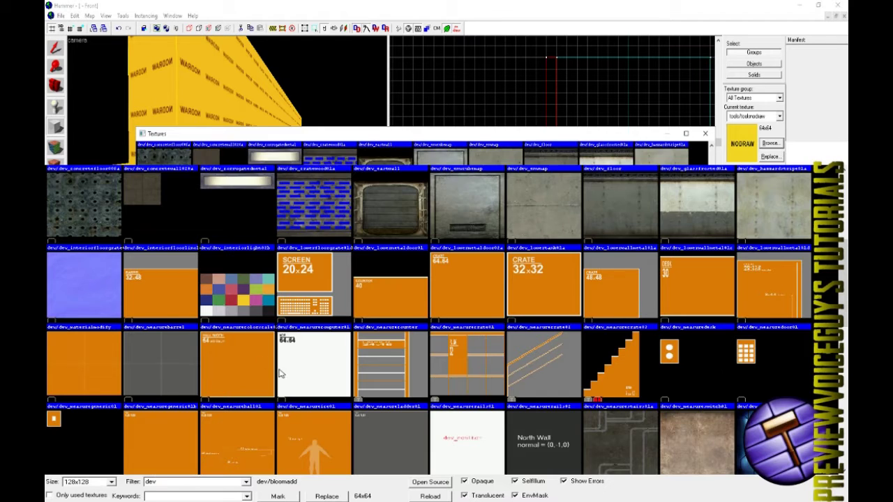
scroll(279, 374, down, 2)
click(235, 309)
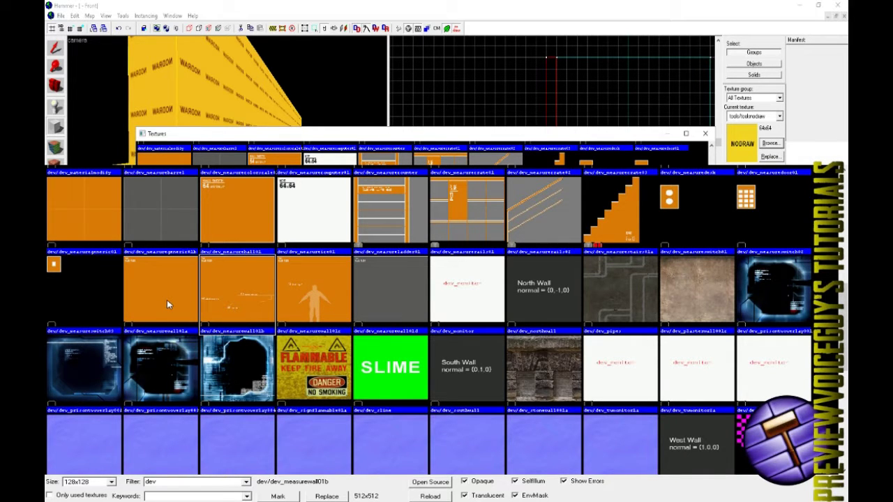
double_click(214, 259)
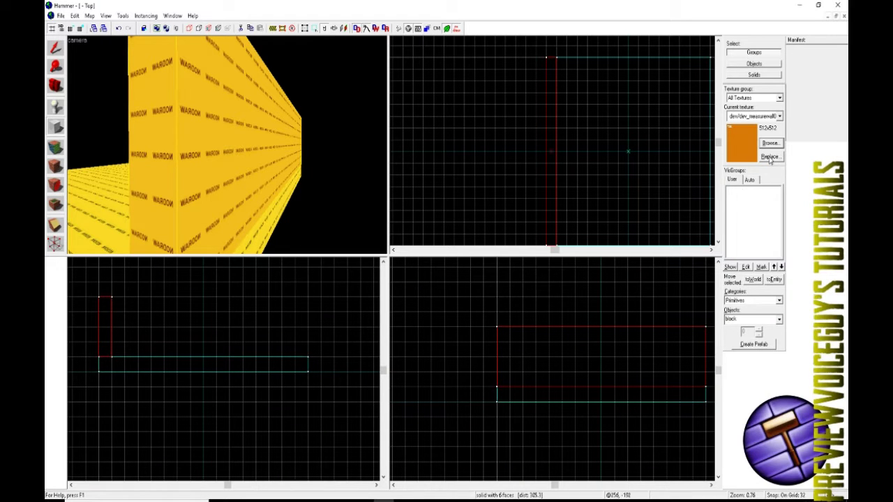
Apply dev/dev_measurewall01a to the wall's outer long face with the face editing tool and check it up close
click(55, 166)
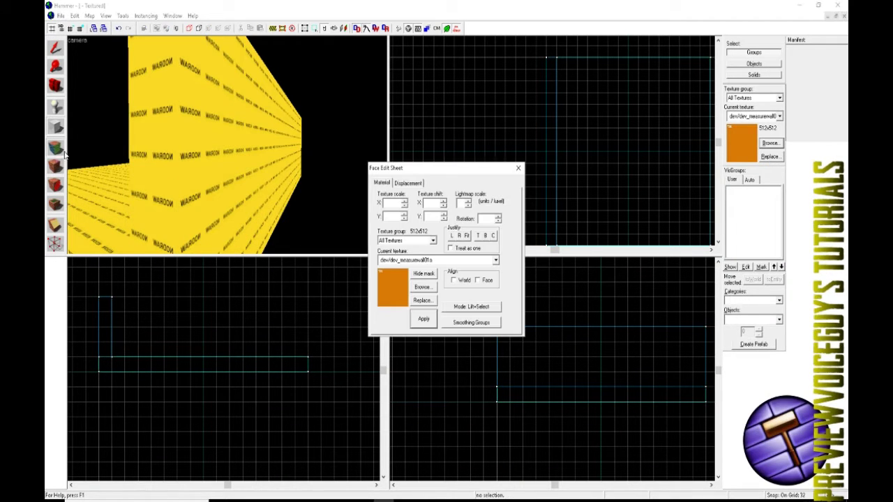
right_click(259, 178)
key(z)
key(w)
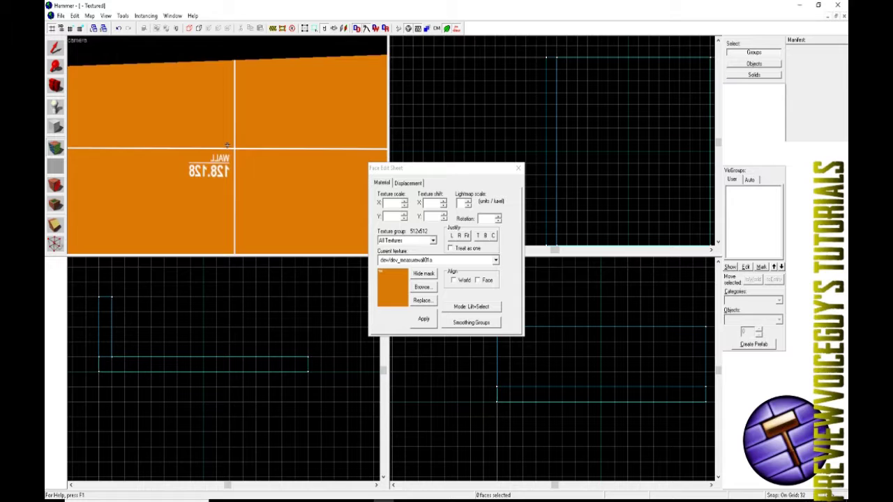
right_click(226, 145)
key(w)
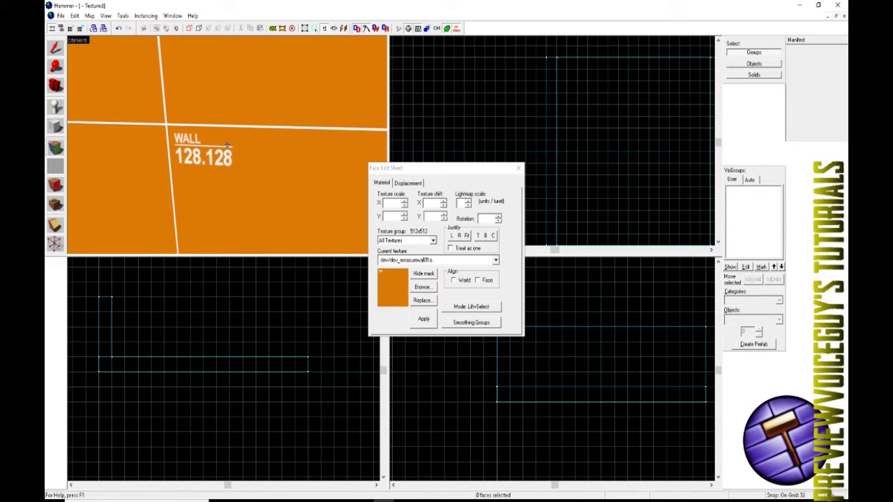
key(w)
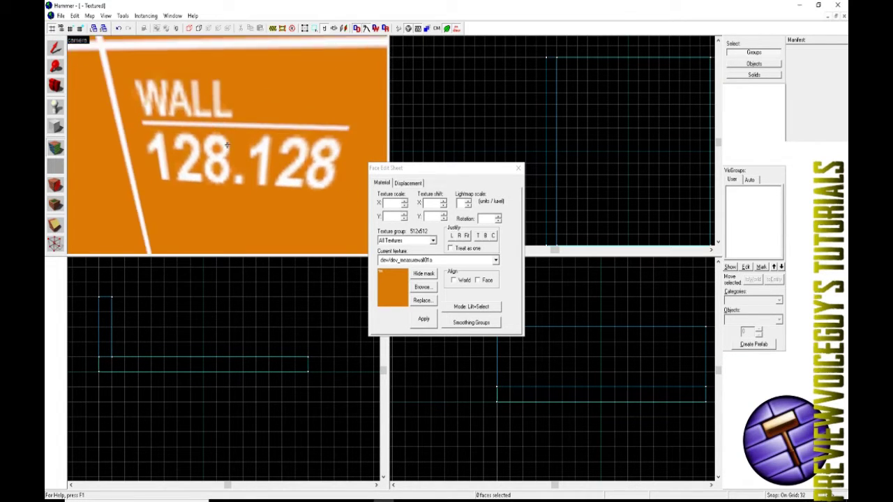
key(s)
key(s)
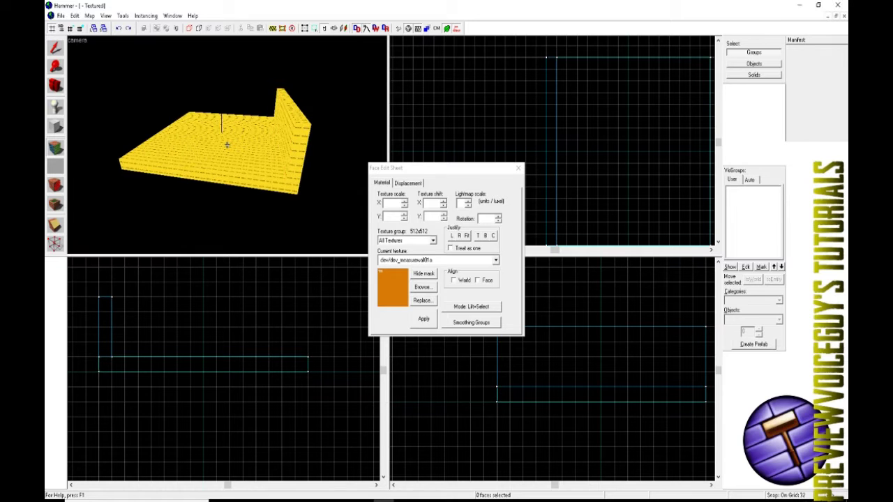
key(d)
key(w)
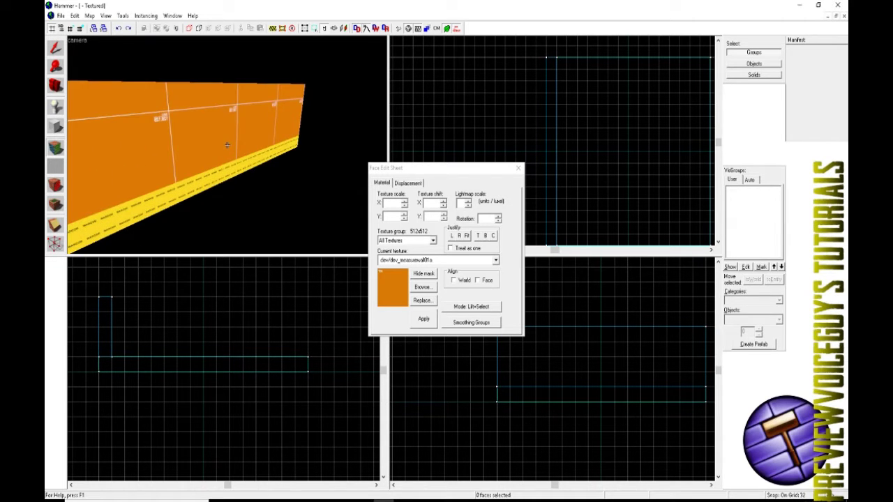
Undo the measurement texture on the wall's outer face and return to the Selection tool
key(ctrl+z)
key(z)
key(s)
key(a)
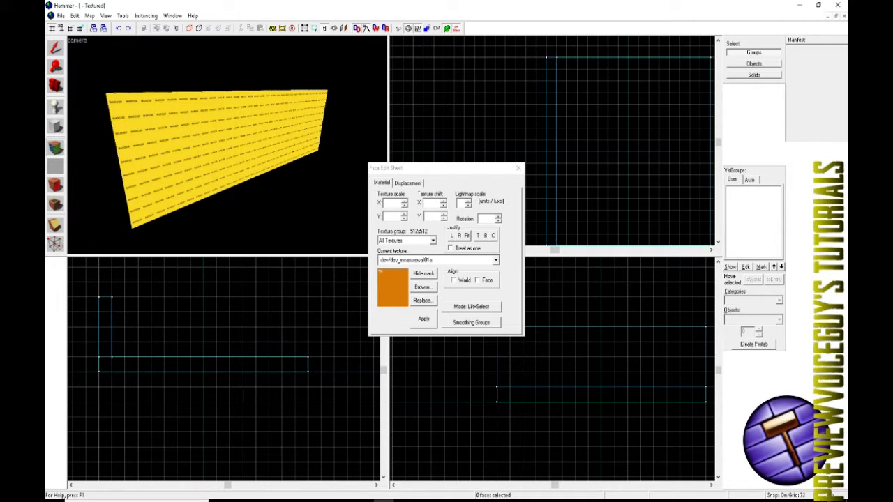
click(54, 50)
Set tools/toolsnodraw as the current texture again
key(a)
key(z)
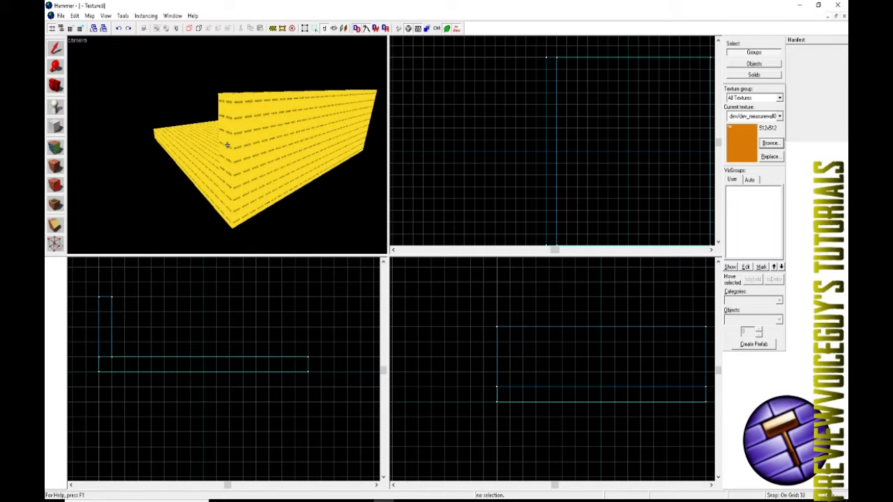
key(w)
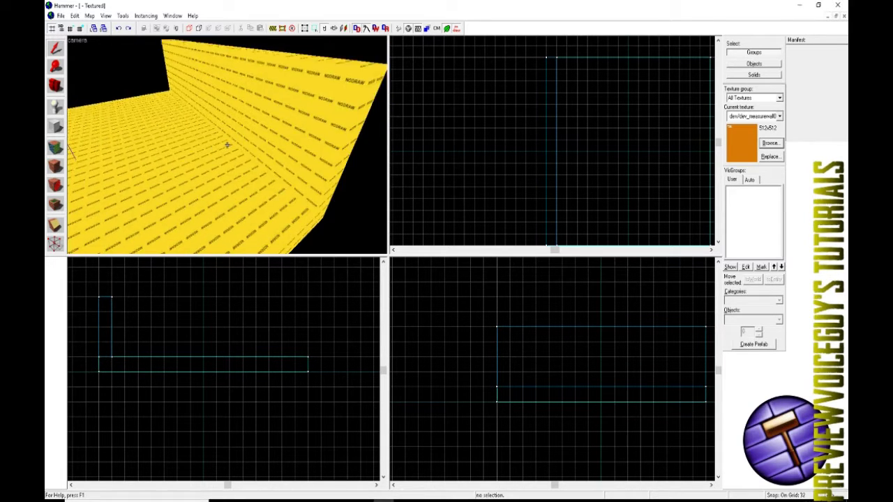
key(s)
key(z)
click(779, 116)
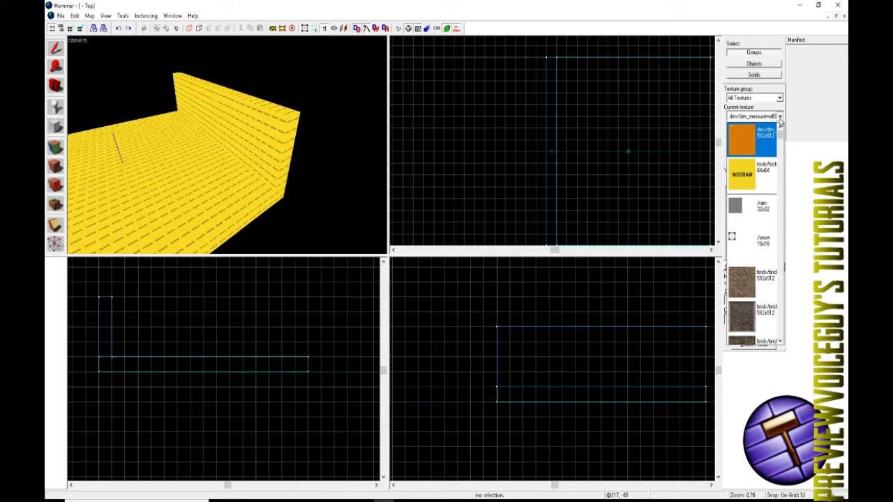
click(749, 171)
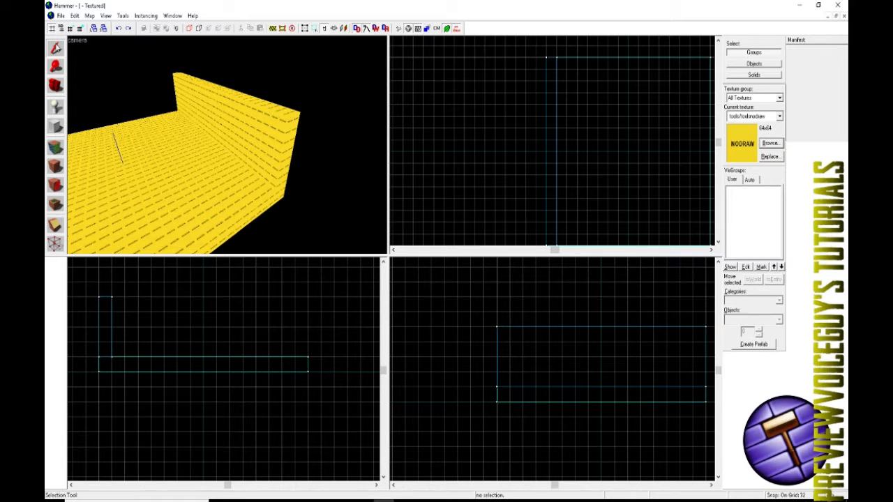
Create a second nodraw wall 32 by 512 units and 128 units high along the slab's opposite edge, using the first wall's height
click(240, 103)
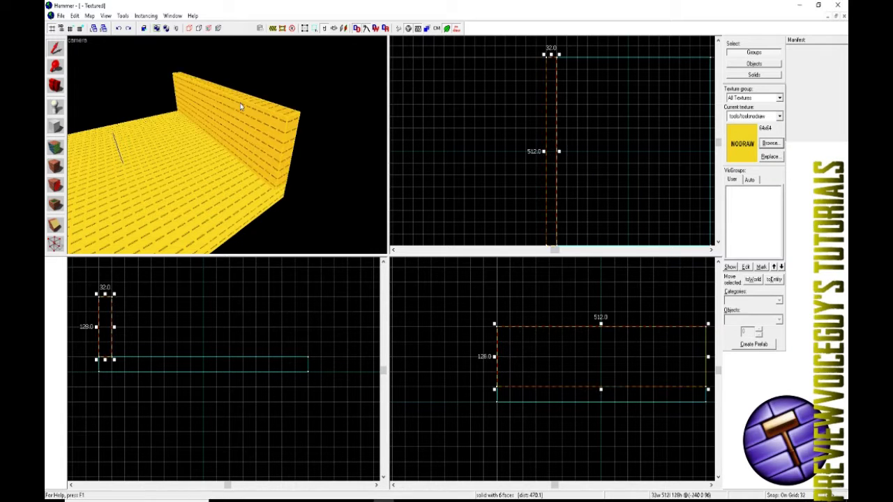
click(55, 126)
scroll(537, 126, down, 3)
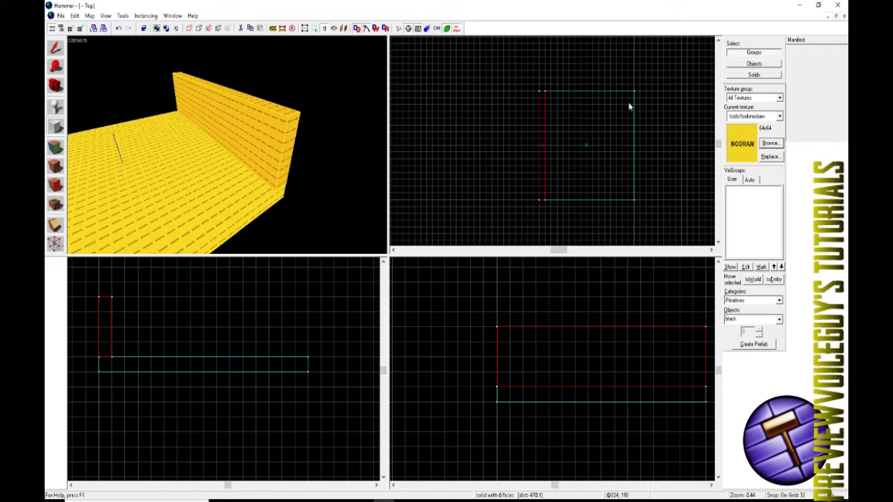
scroll(631, 105, up, 3)
drag(626, 90, 635, 214)
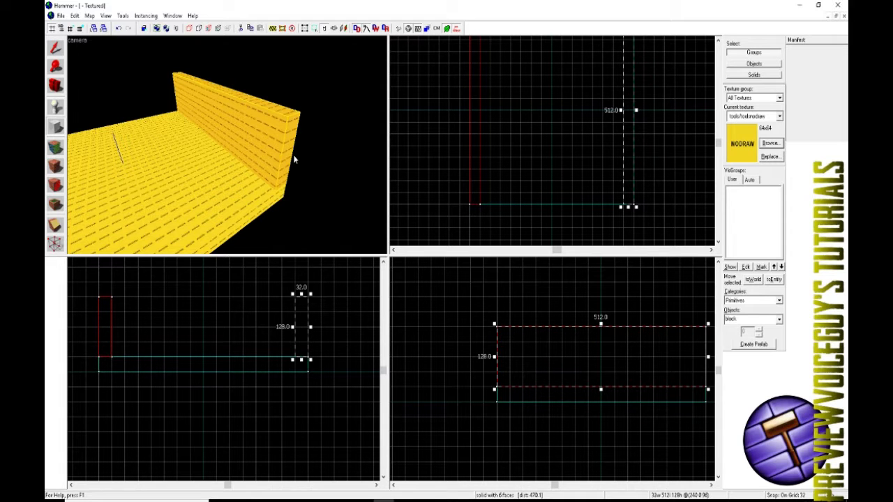
key(s)
key(z)
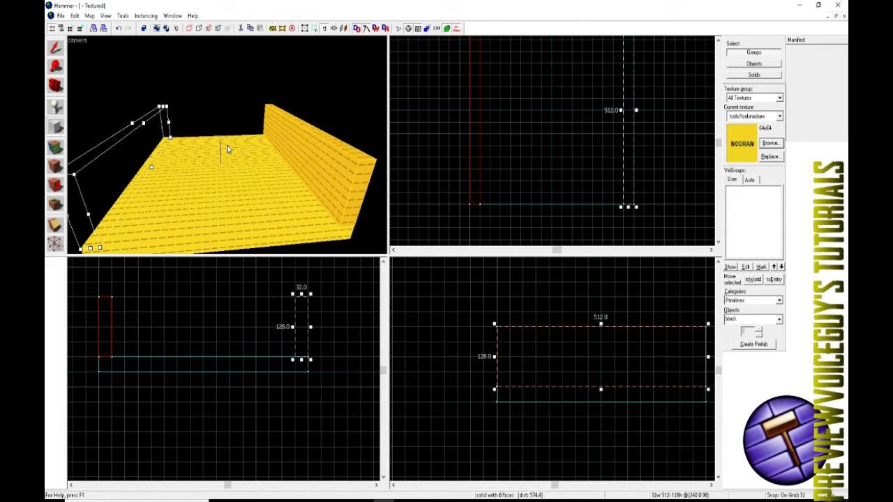
key(Return)
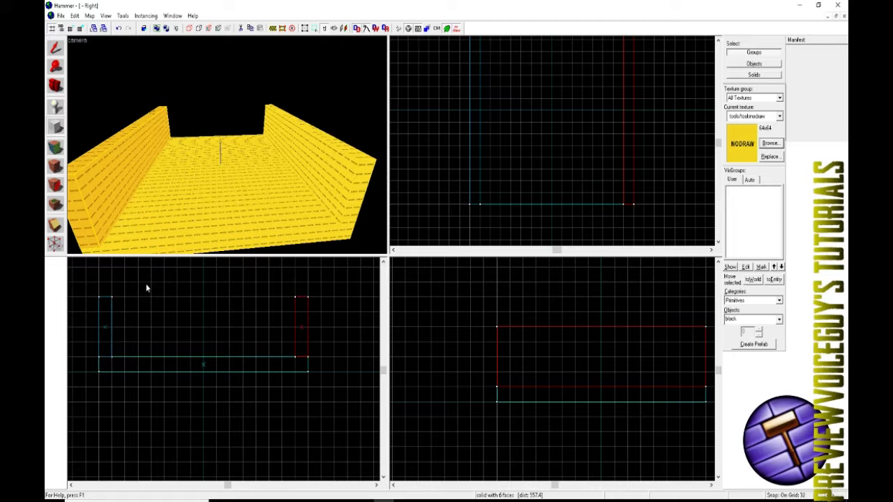
Create a nodraw wall 448 by 32 units and 128 units high between the two side walls, along the slab's upper edge in the top view
scroll(481, 148, down, 2)
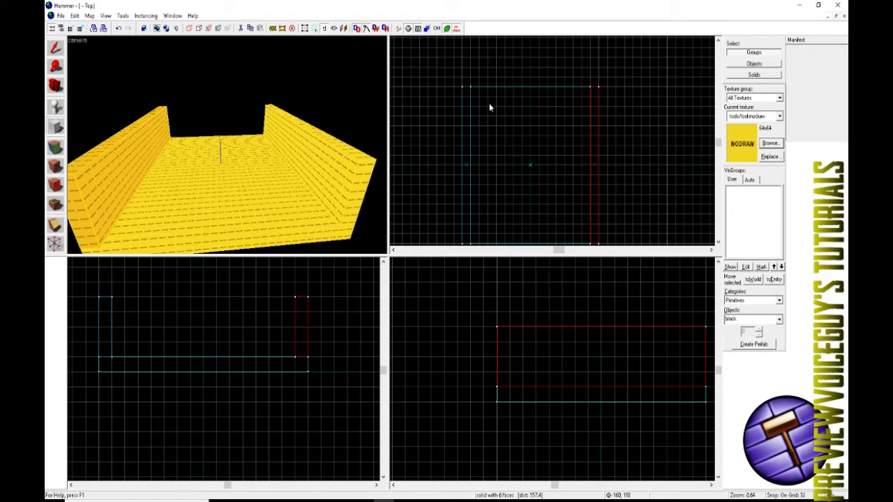
drag(470, 90, 593, 99)
key(Return)
Close the room with a fourth nodraw wall, 448 by 32 units and 128 units high, along the remaining open edge, and view the interior
scroll(523, 161, down, 6)
scroll(522, 163, up, 8)
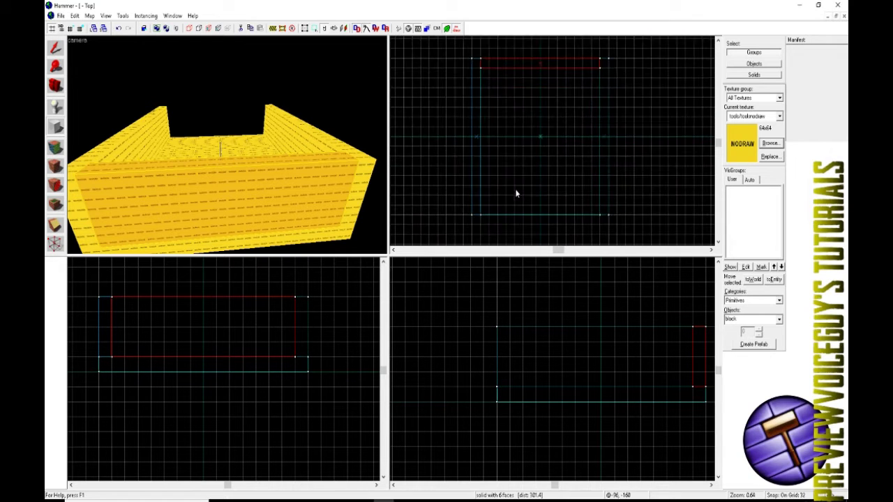
drag(466, 224, 636, 224)
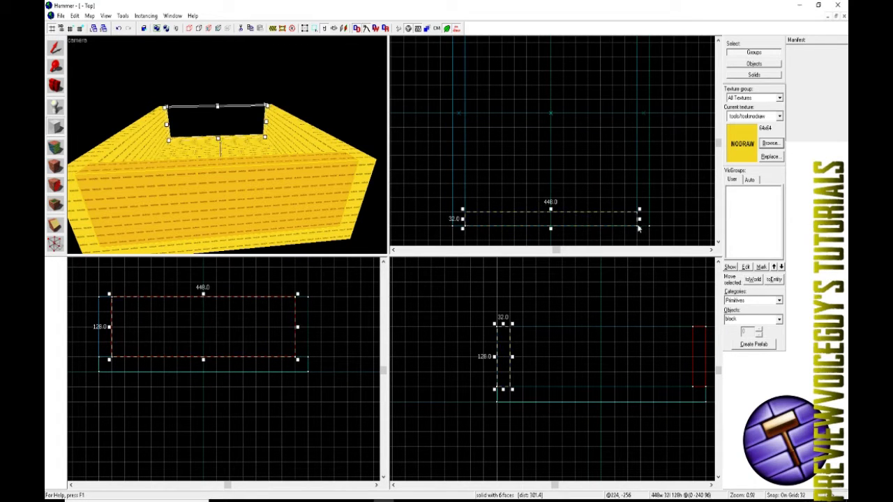
key(Return)
scroll(188, 112, down, 2)
scroll(222, 136, up, 3)
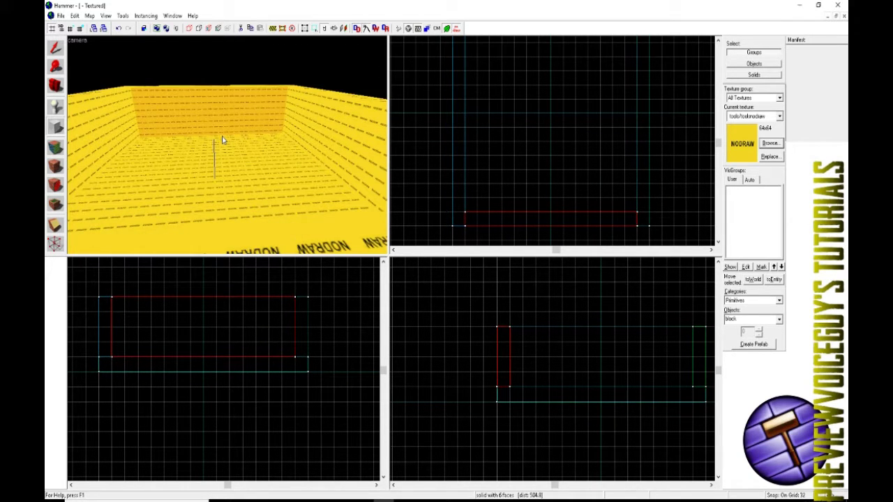
key(z)
scroll(227, 145, up, 2)
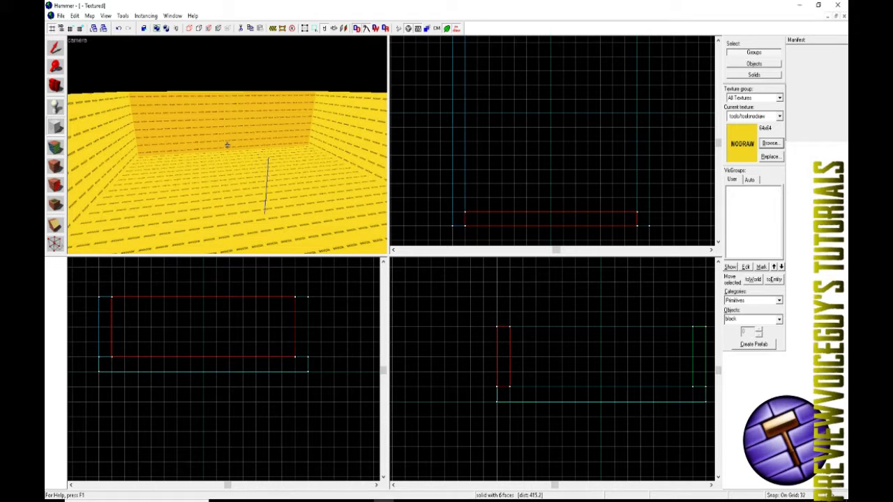
Duplicate the 512 by 512 floor slab and place the copy on top of the walls as a 32-unit-thick ceiling
click(56, 47)
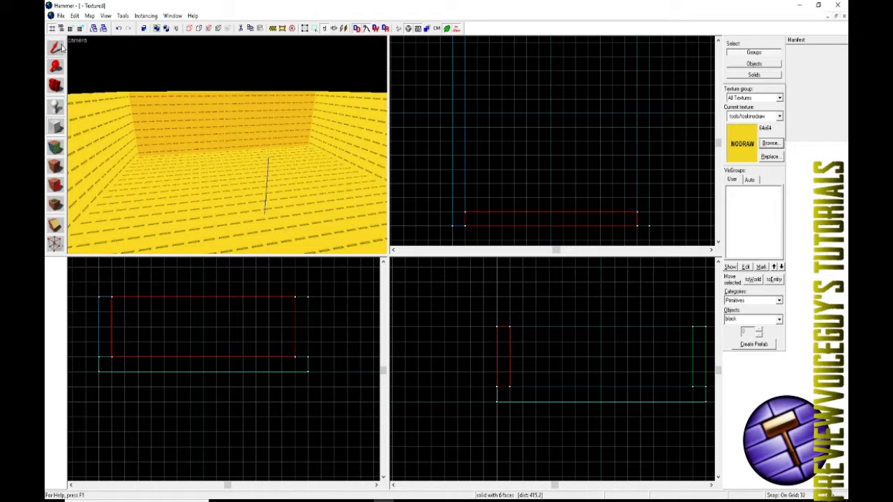
click(195, 168)
scroll(195, 167, down, 2)
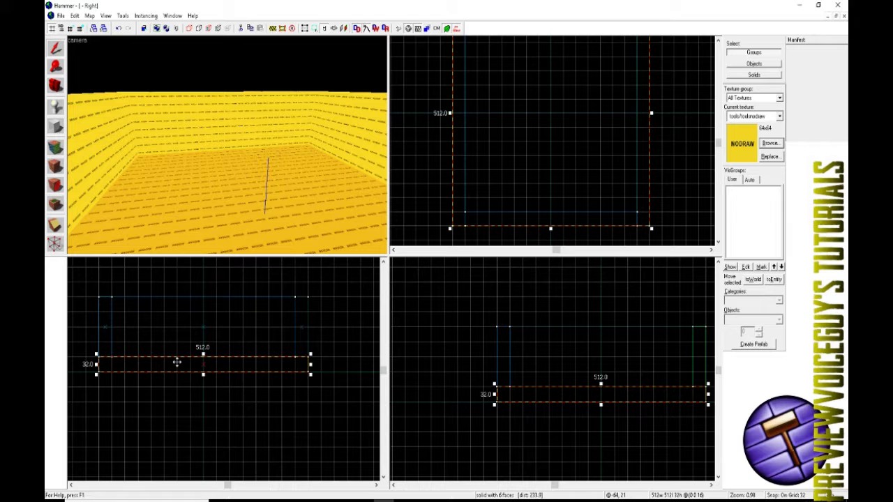
shift+drag(177, 362, 179, 291)
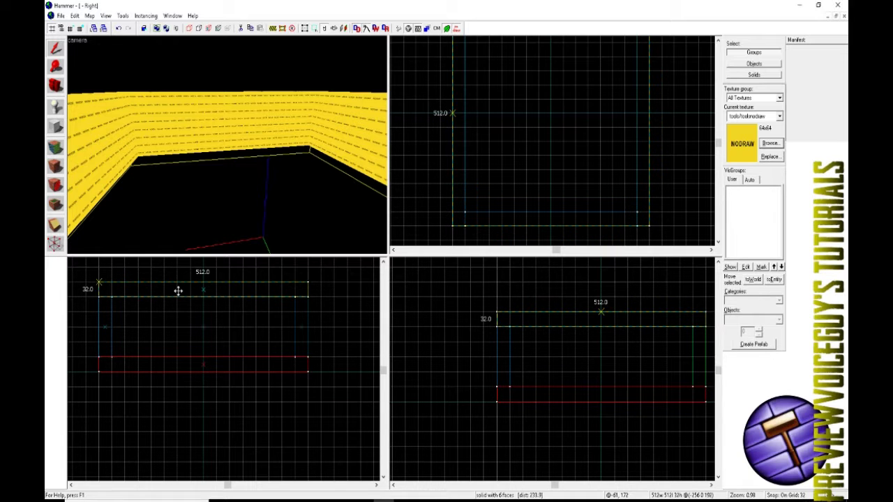
key(Return)
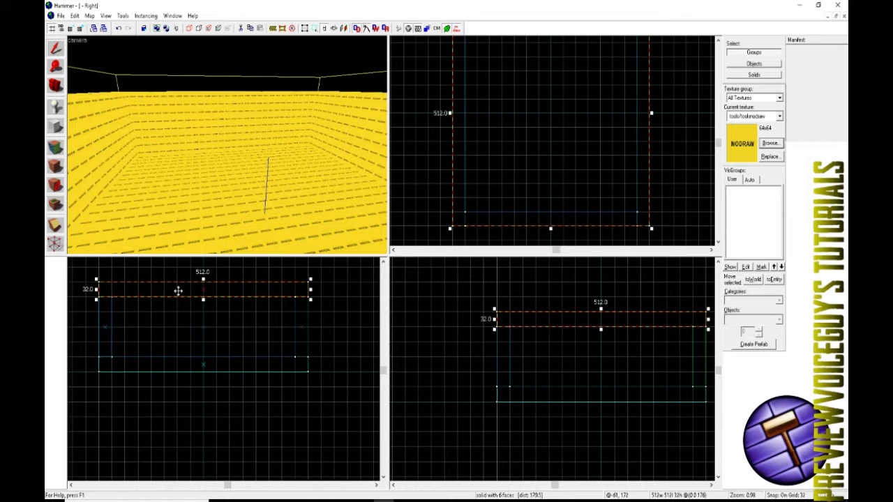
scroll(227, 144, up, 2)
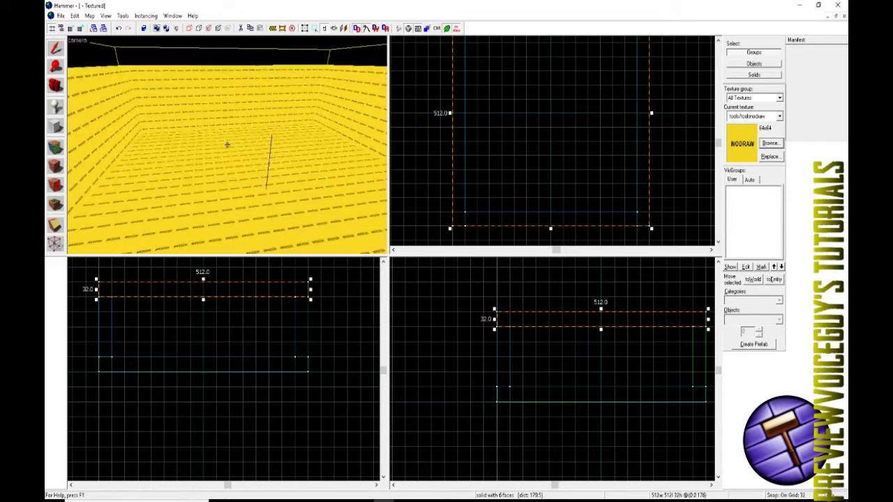
key(w)
key(z)
Try shifting the floor slab up 32 units and duplicating it vertically, and undo these changes
click(228, 168)
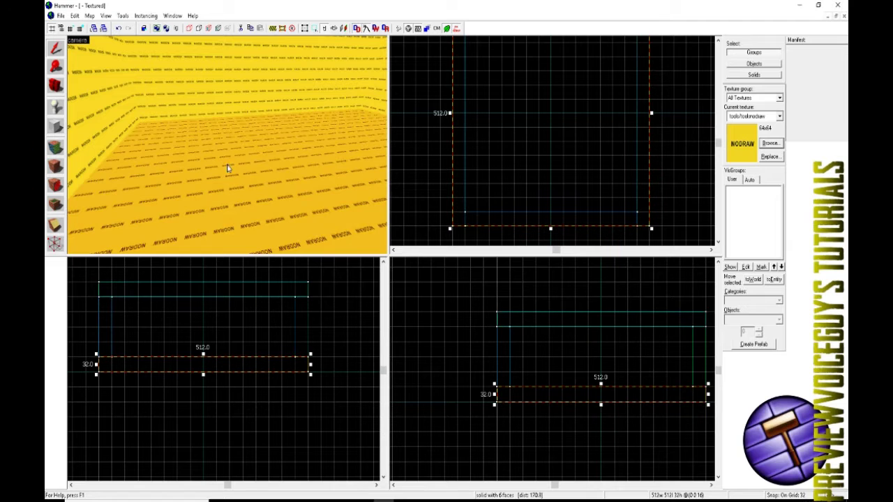
mouse_move(223, 361)
mouse_down()
mouse_move(223, 331)
mouse_move(226, 345)
mouse_up()
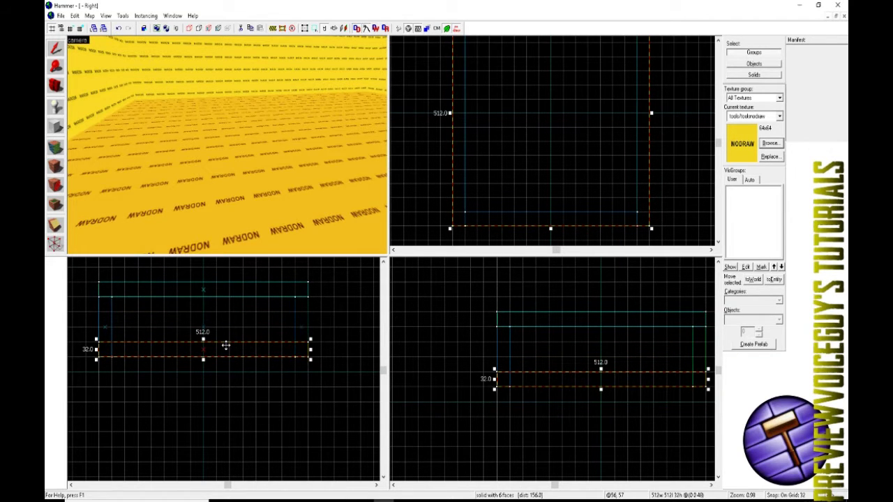
key(ctrl+z)
mouse_move(225, 359)
mouse_down()
mouse_move(225, 333)
mouse_move(227, 388)
mouse_up()
key(ctrl+z)
key(ctrl+z)
key(ctrl+z)
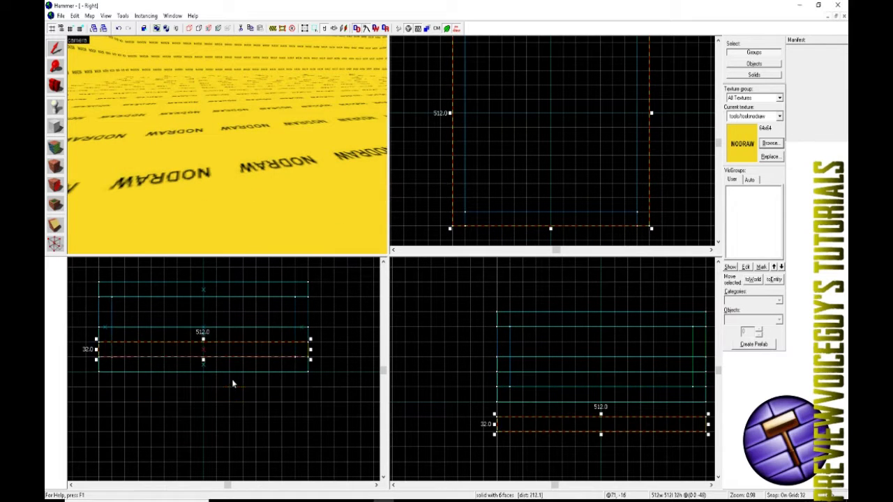
Clear the selection and inspect the enclosed room's walls, floor and ceiling from inside and in the top view
key(z)
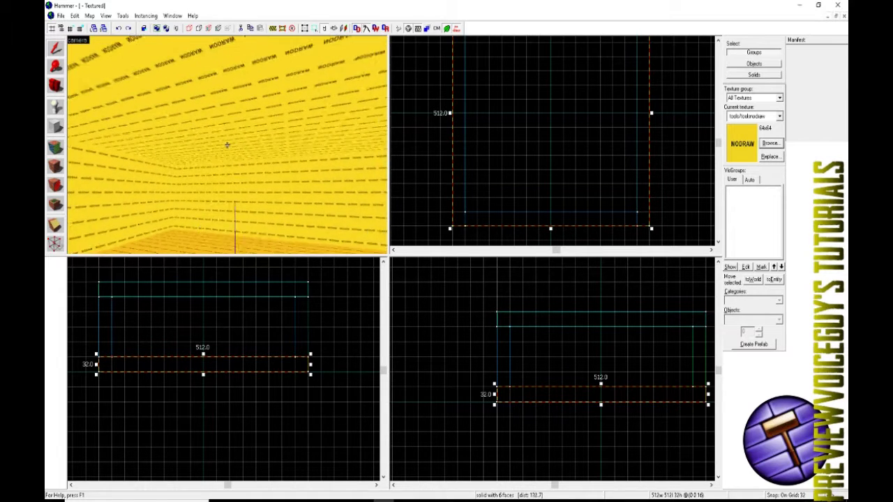
key(z)
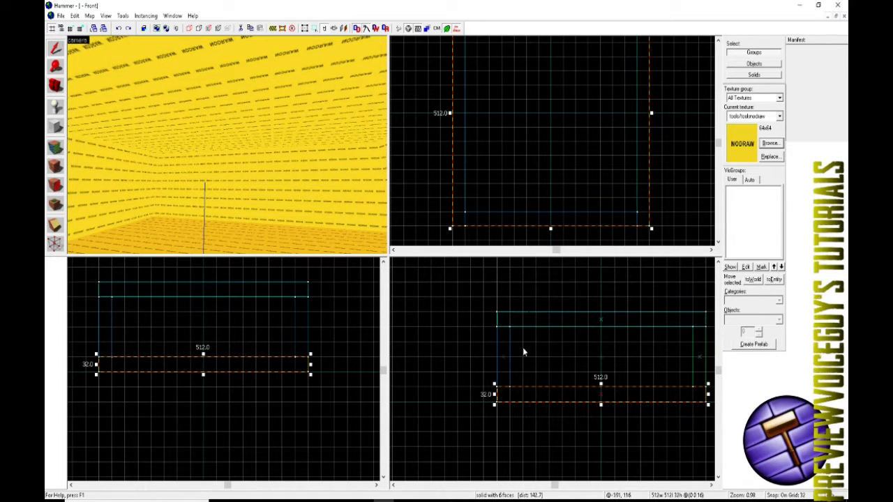
key(z)
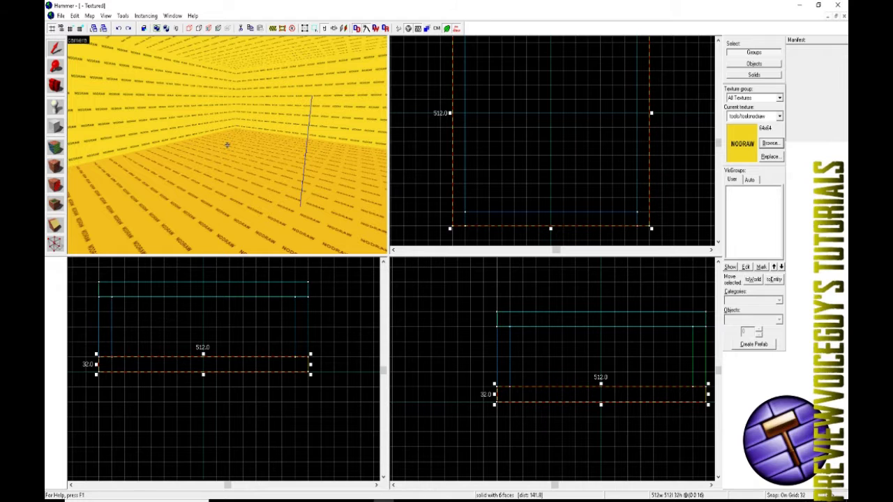
key(Escape)
key(z)
key(s)
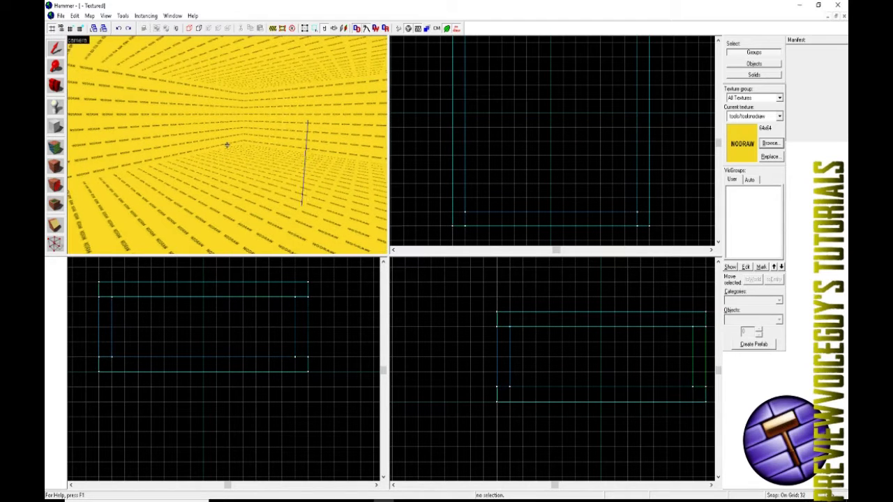
key(z)
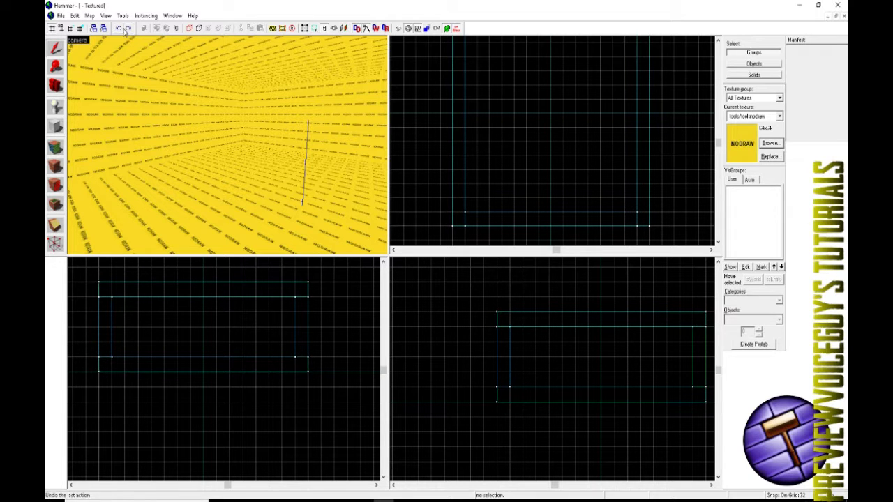
key(z)
key(s)
key(a)
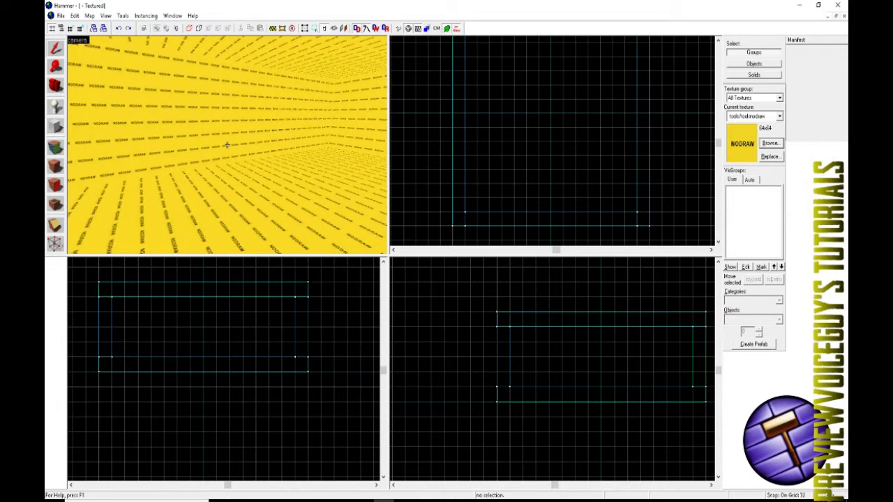
mouse_move(227, 144)
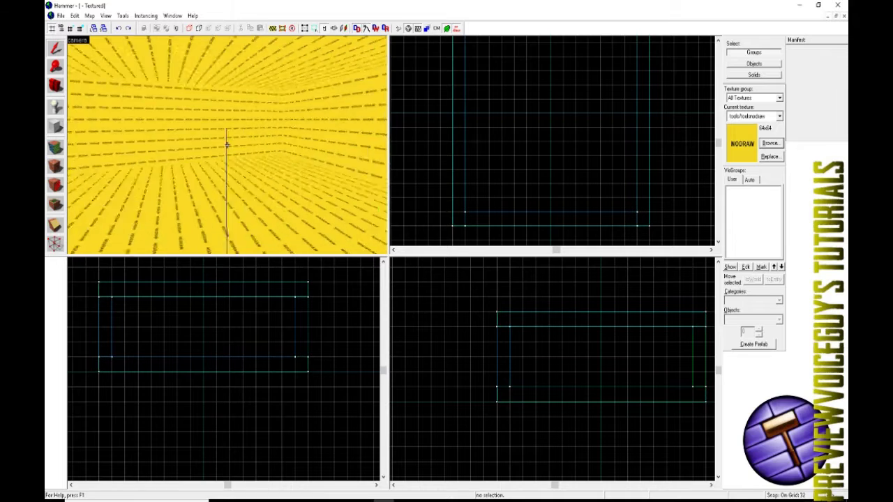
key(z)
scroll(589, 153, down, 5)
scroll(585, 150, up, 5)
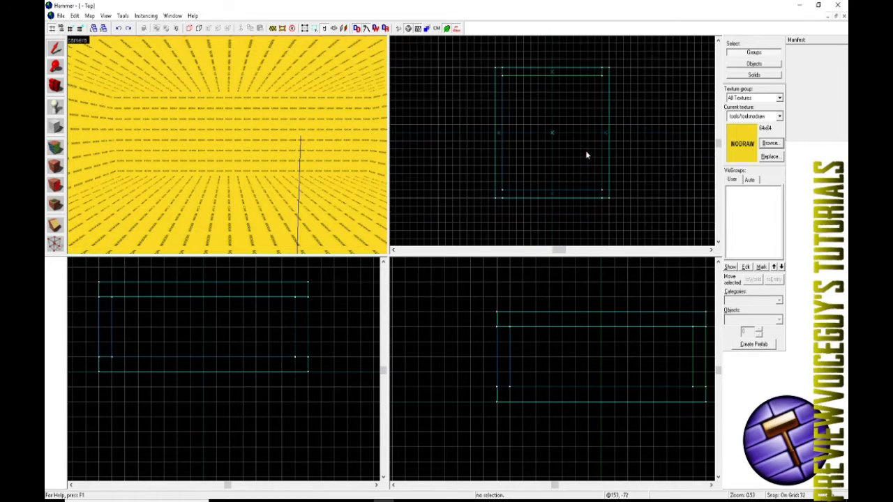
key(z)
key(z)
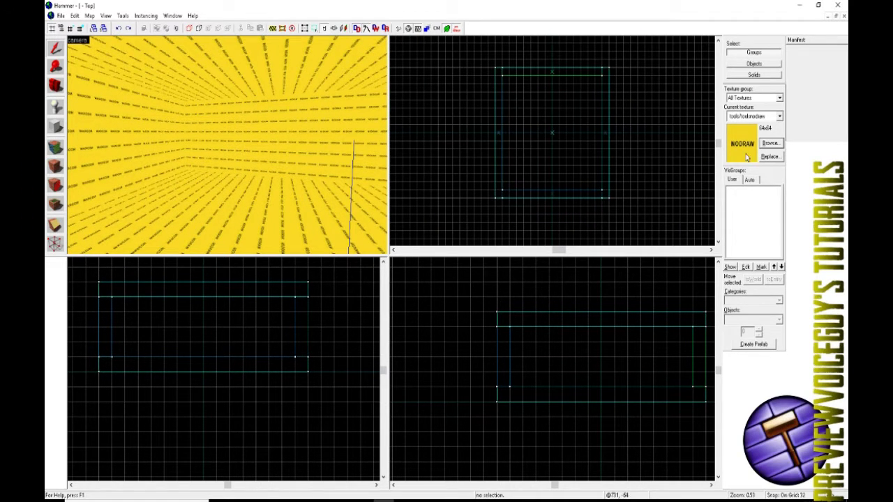
Browse the textures filtered by dev and set dev/dev_measuregeneric01b as the current texture
click(769, 143)
text(dev)
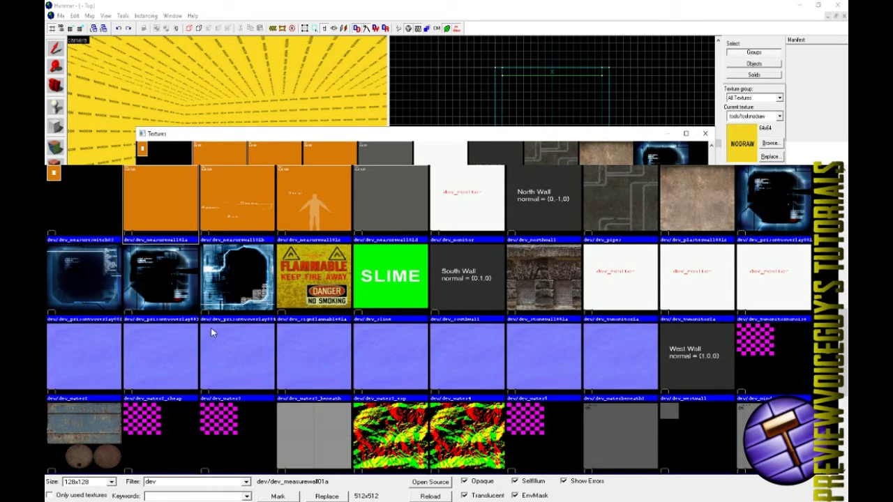
scroll(212, 332, down, 3)
scroll(212, 332, up, 5)
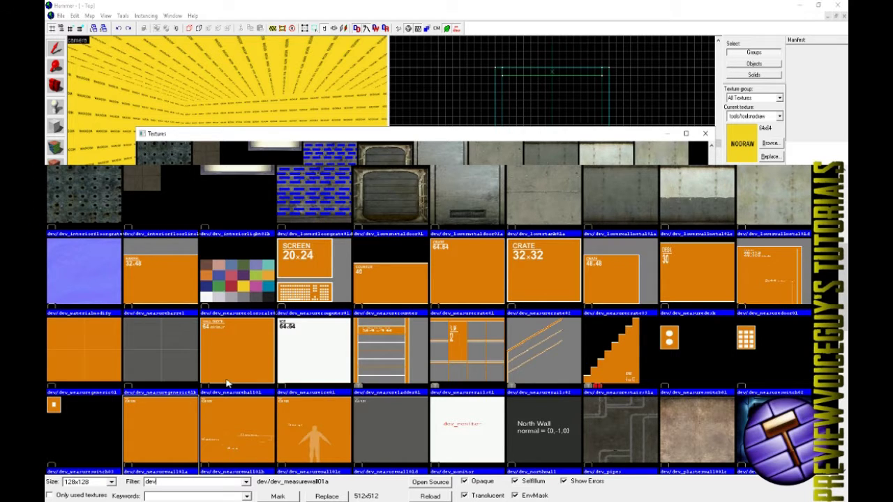
double_click(151, 368)
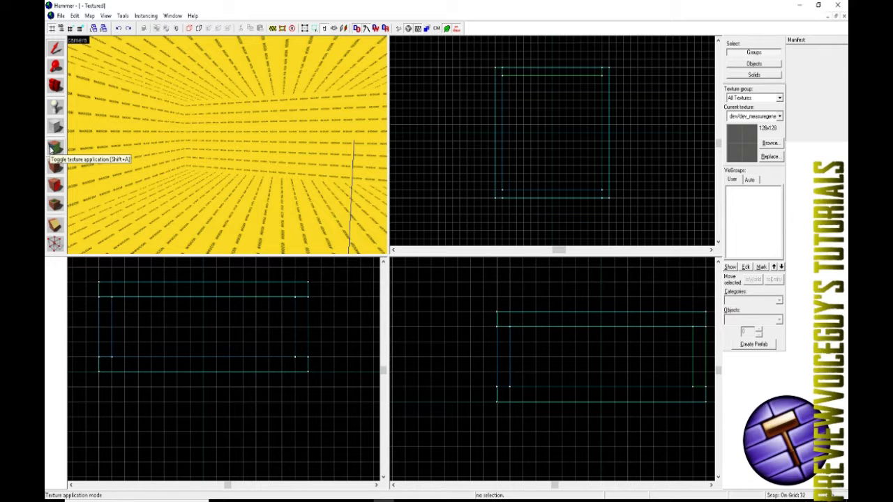
Apply dev/dev_measuregeneric01b to the inner faces of the floor and ceiling using texture application in Lift+Select mode
click(54, 148)
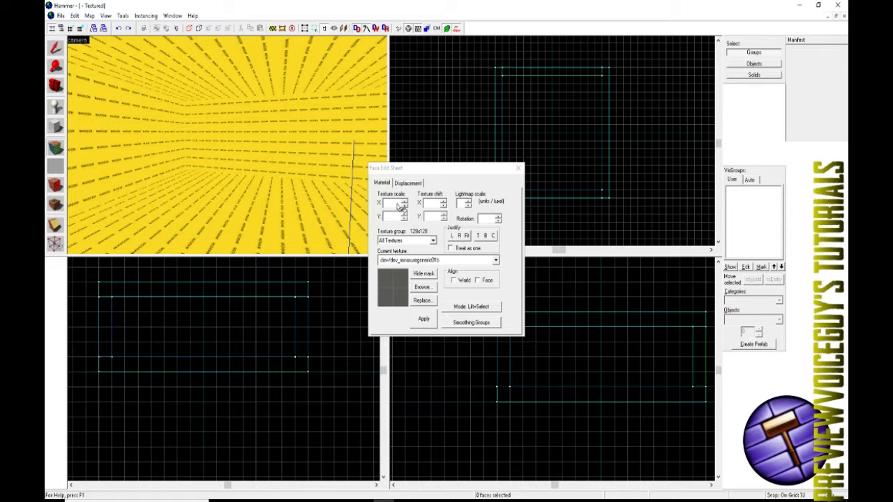
click(470, 308)
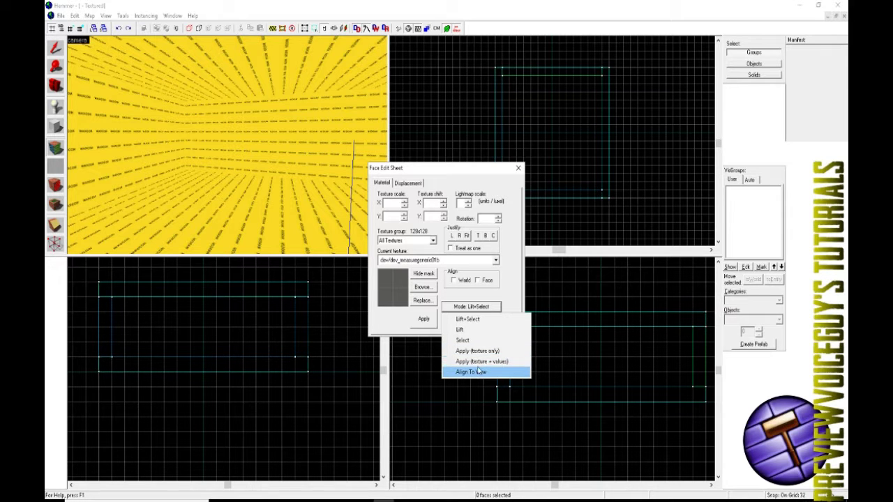
click(478, 320)
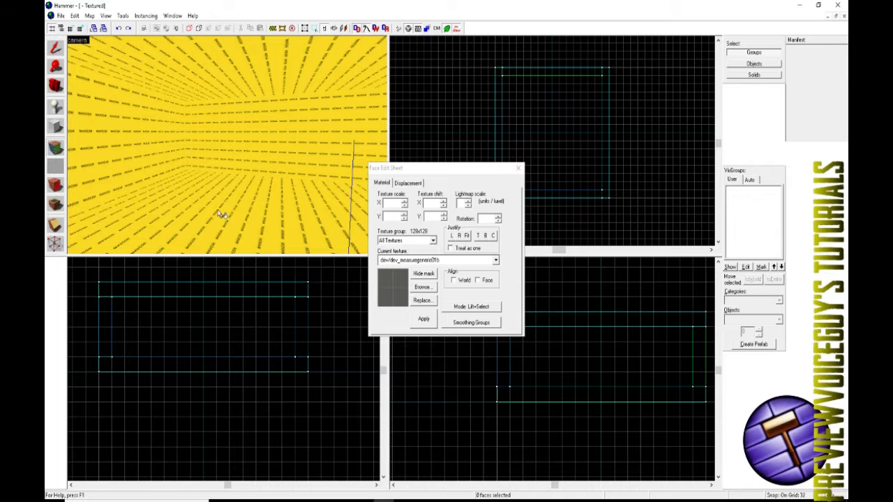
right_click(191, 207)
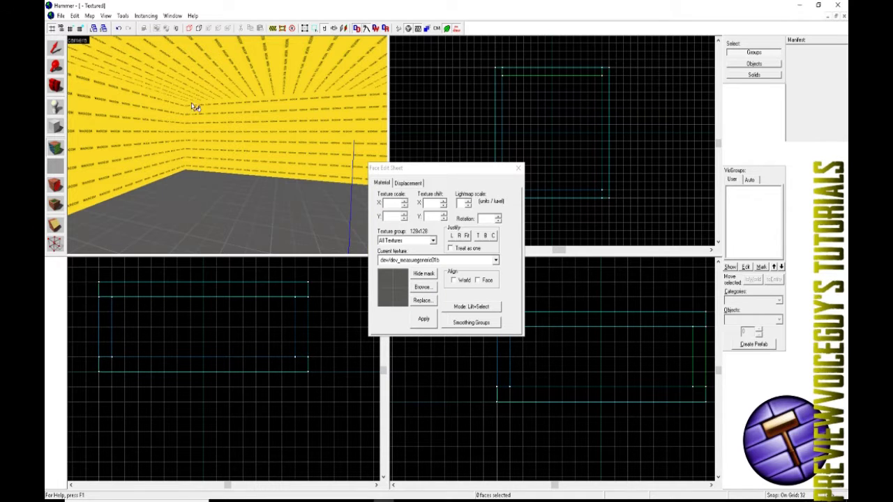
scroll(205, 86, down, 3)
key(z)
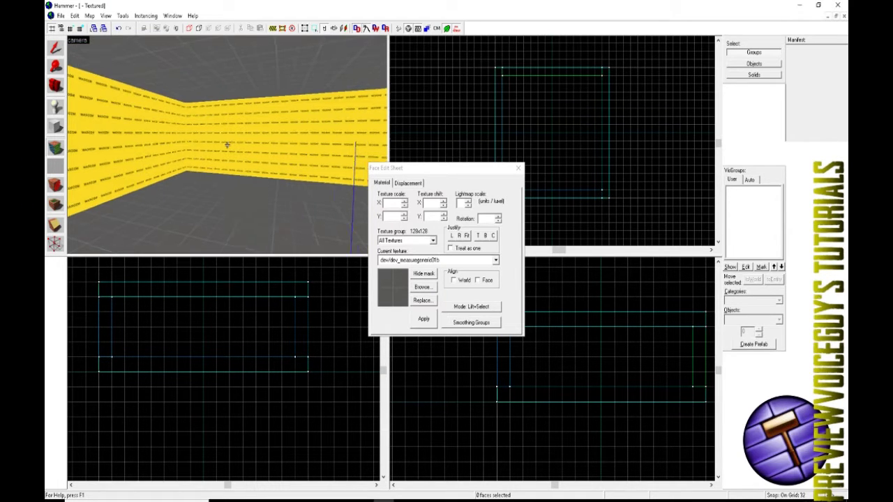
drag(226, 145, 230, 150)
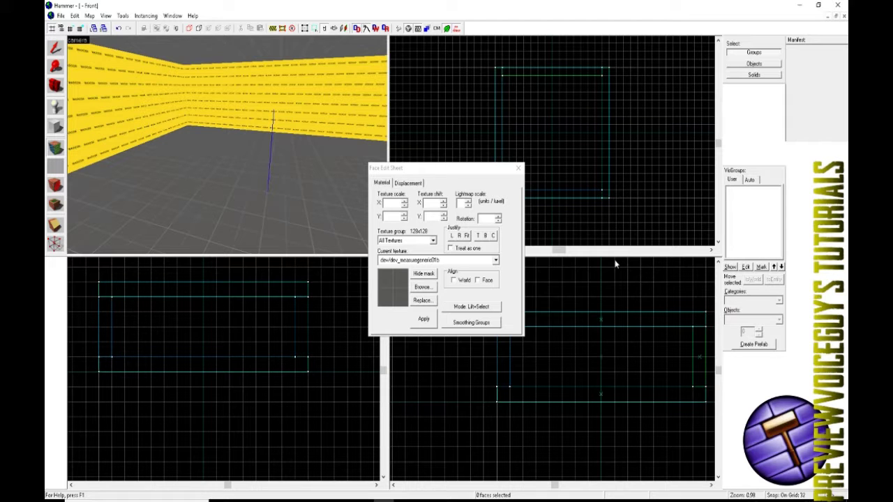
Set dev/dev_measuregeneric01 as the current texture and select one of the room's nodraw walls as the face to texture
click(433, 288)
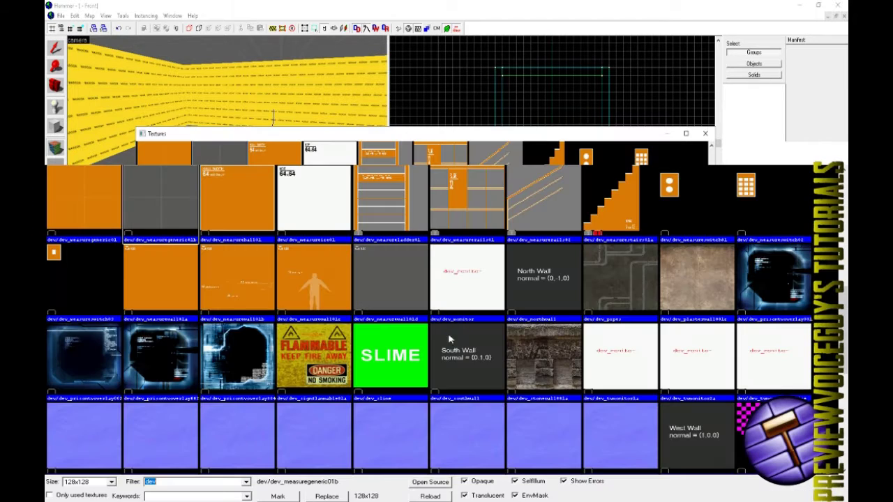
double_click(115, 219)
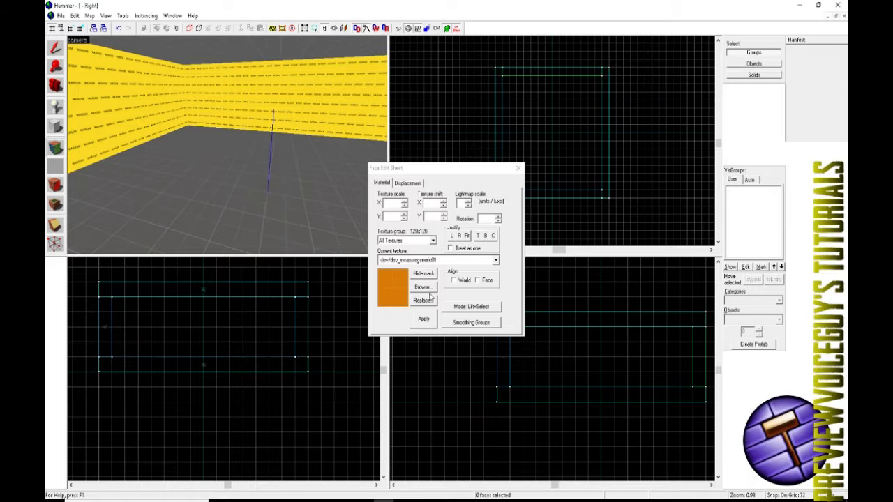
key(z)
key(w)
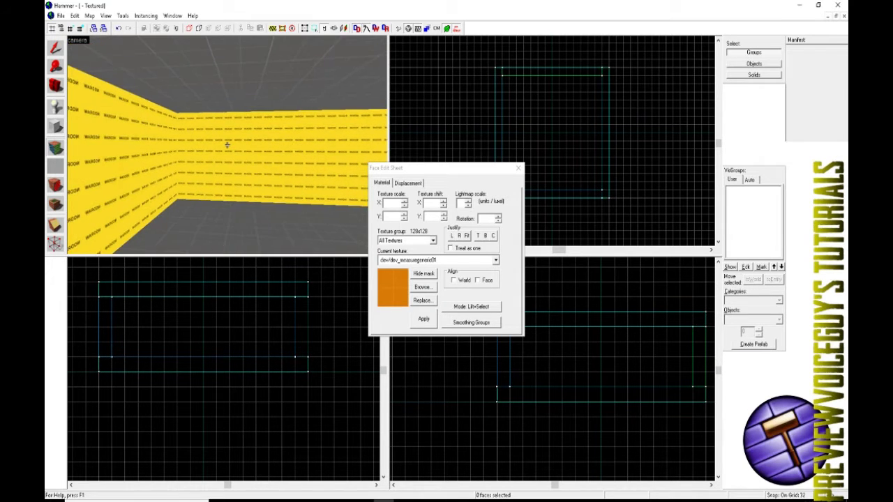
key(z)
click(254, 160)
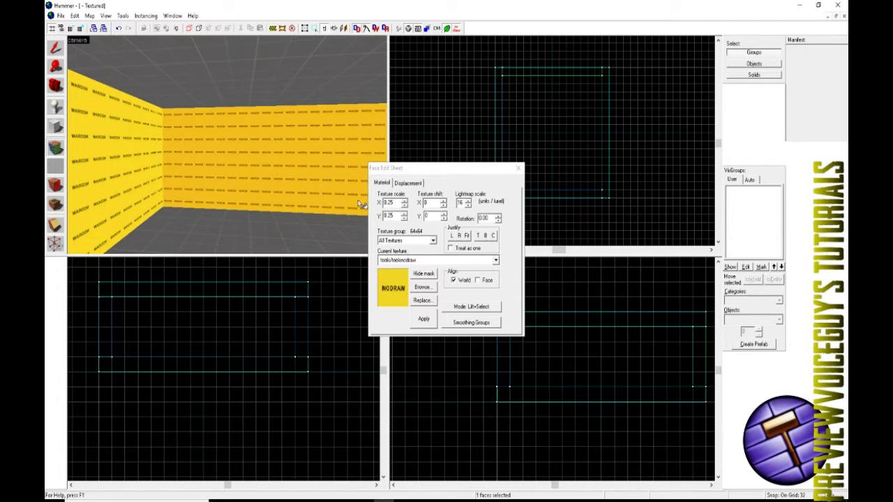
click(497, 260)
click(433, 315)
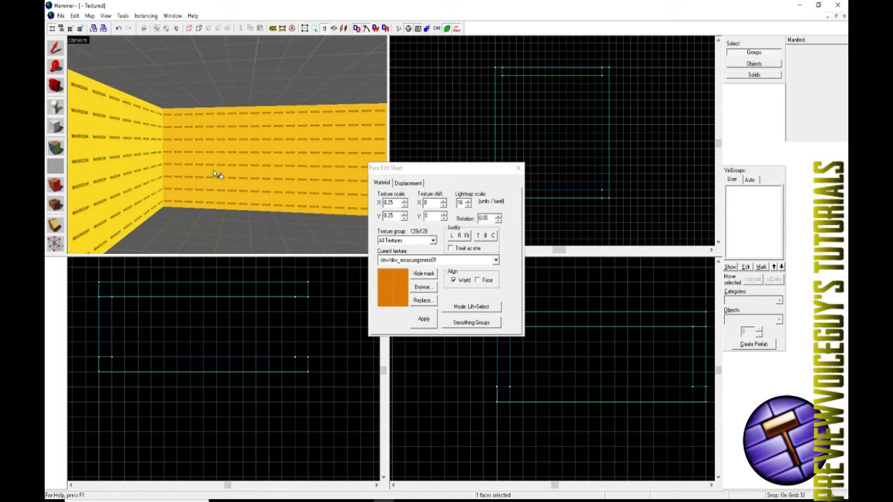
Apply dev/dev_measuregeneric01 to the inner faces of all the room's walls, and close the face editing
drag(144, 151, 223, 141)
click(56, 48)
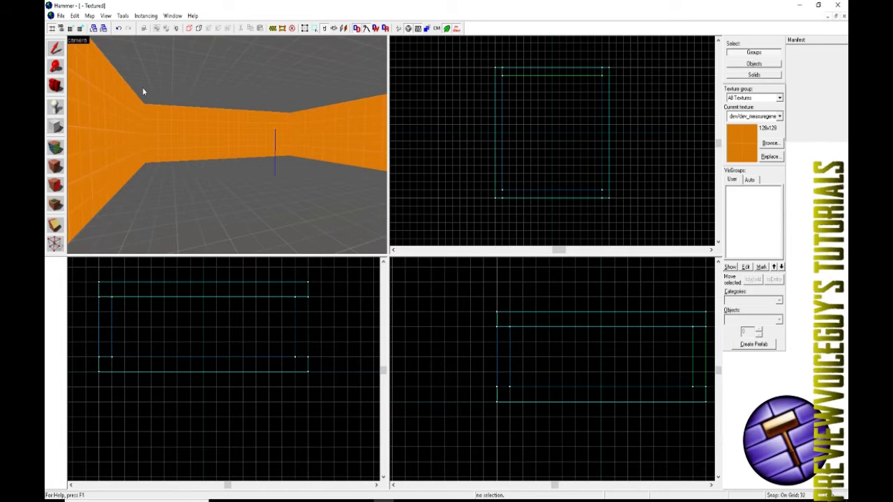
drag(143, 90, 227, 148)
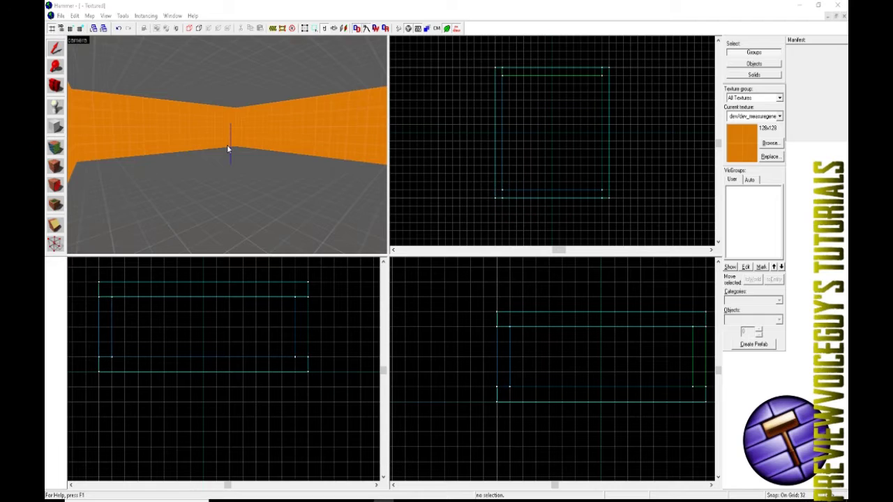
Start saving the map and browse from the common folder to sourcesdk_content/dod/tutorialmapsrc as the save location
key(ctrl+s)
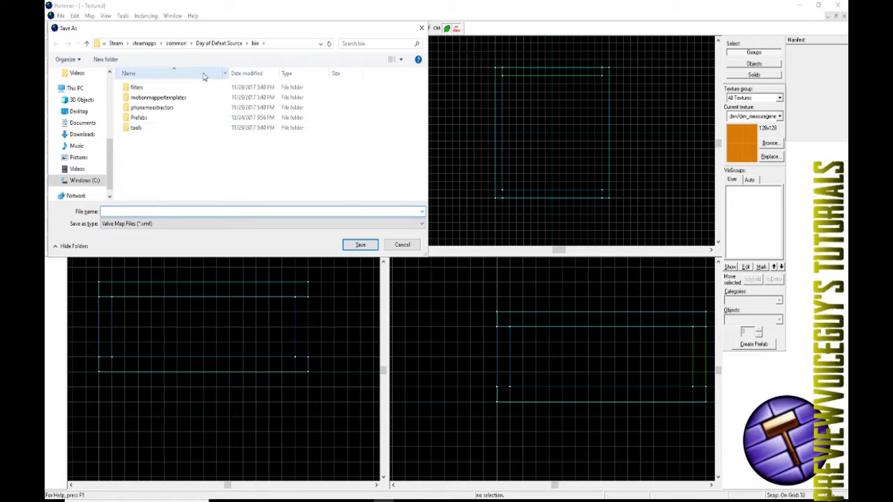
click(86, 44)
click(85, 44)
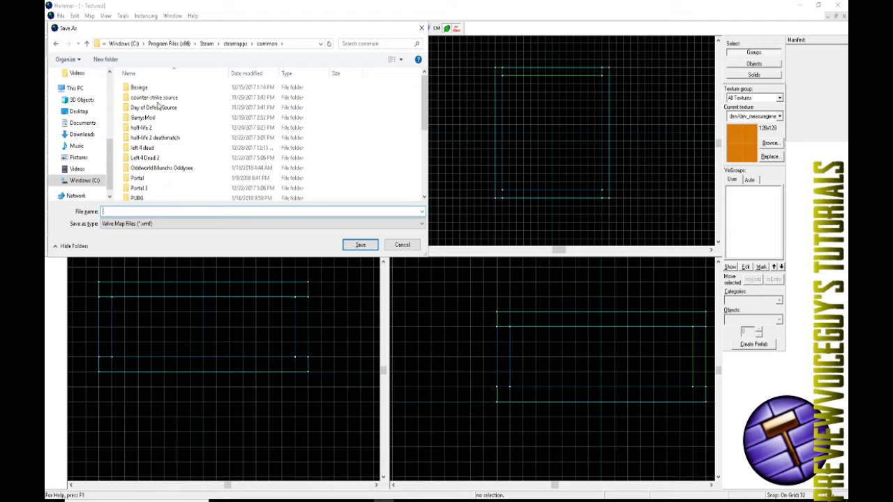
scroll(160, 133, down, 4)
scroll(164, 155, up, 3)
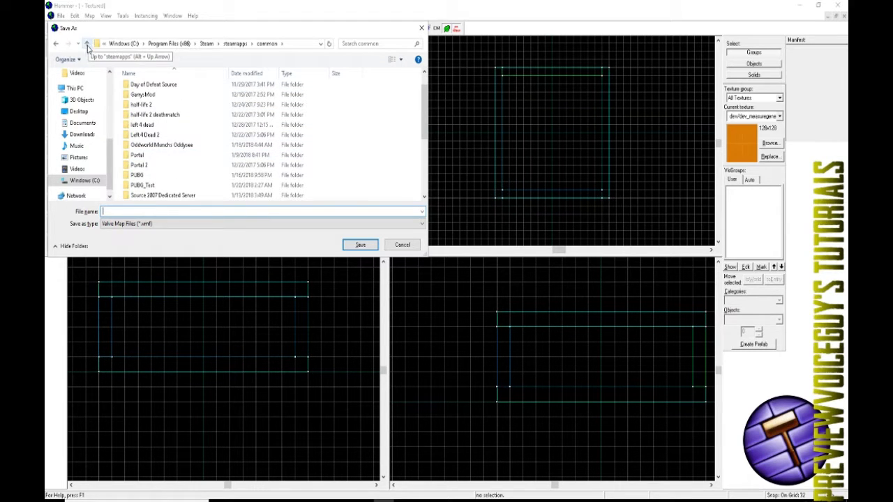
scroll(167, 146, down, 4)
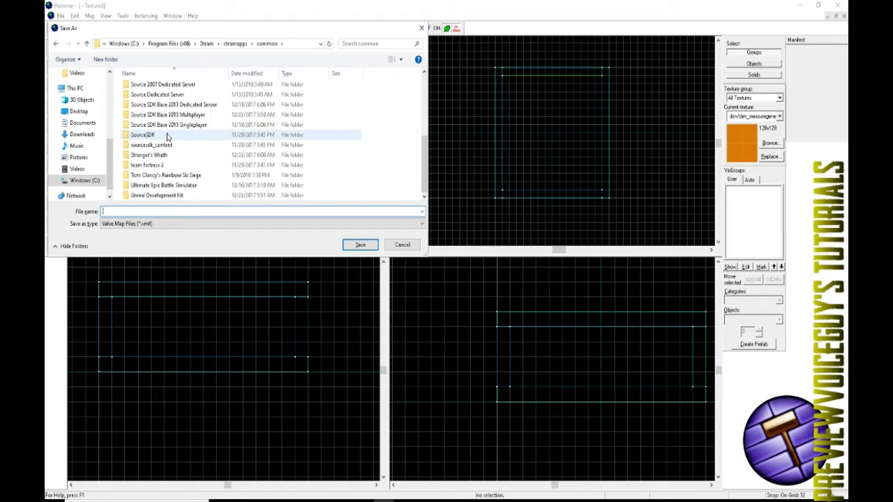
scroll(167, 147, up, 1)
scroll(167, 146, down, 1)
double_click(166, 145)
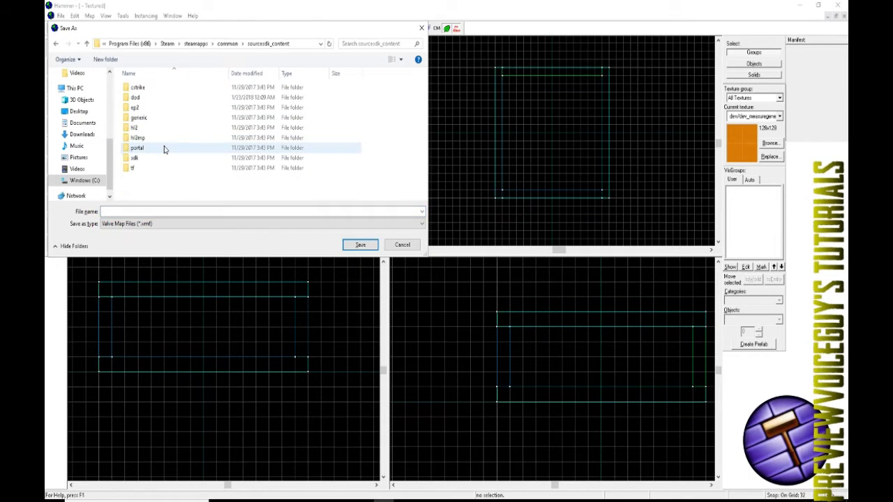
double_click(143, 97)
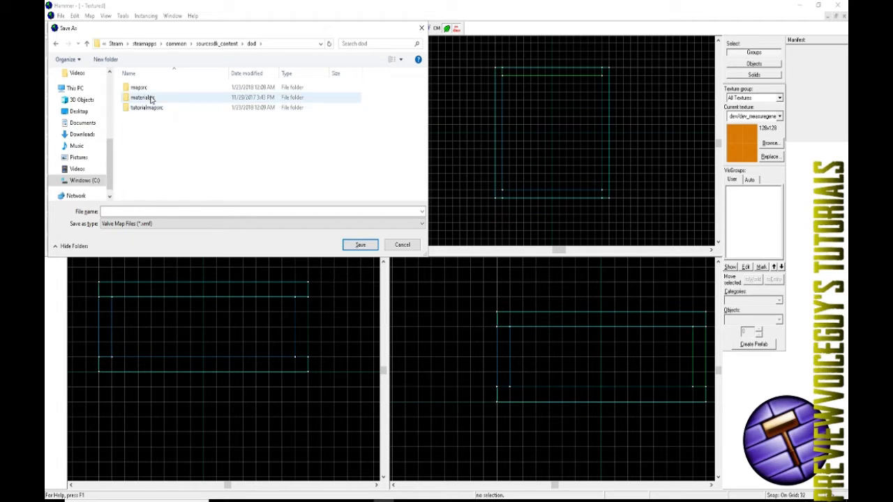
double_click(155, 108)
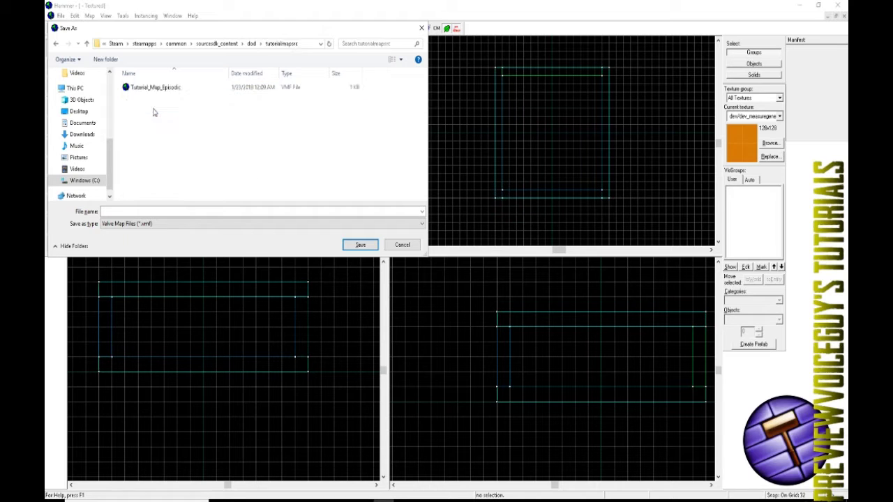
Save the map over the existing Tutorial_Map_Episodic file and confirm replacing it
click(155, 89)
click(347, 243)
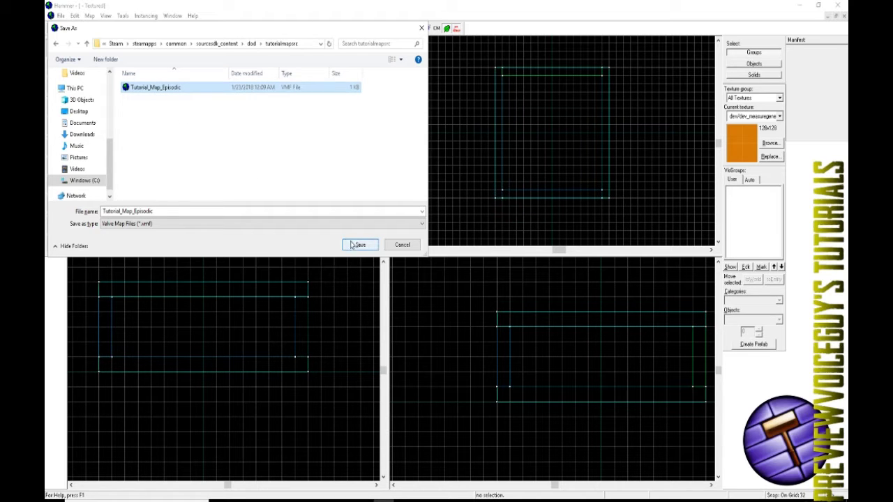
click(466, 288)
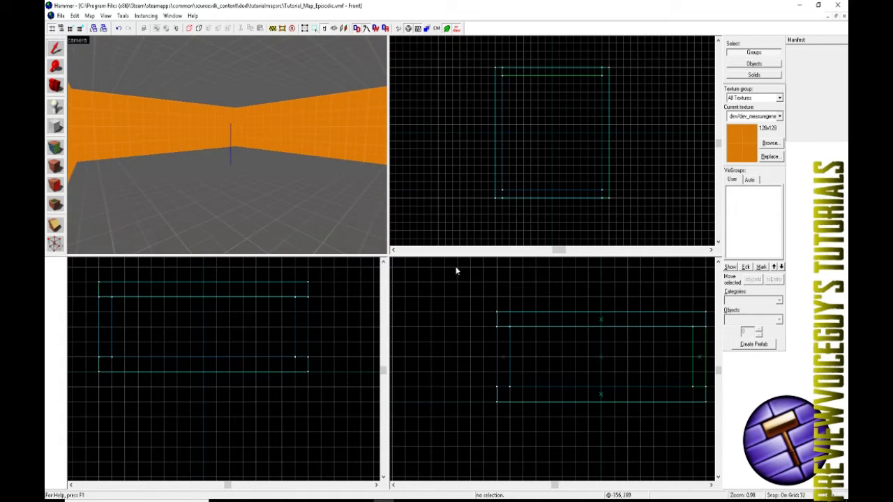